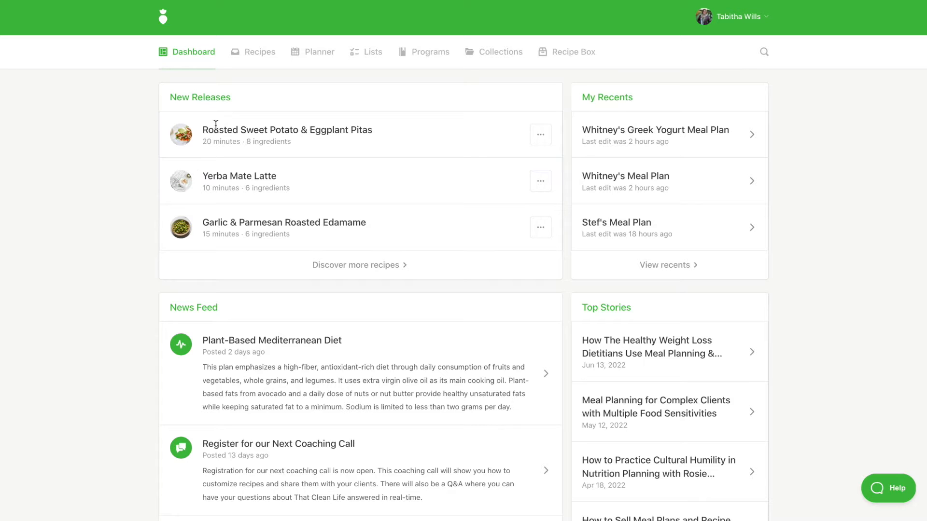
Start a new meal plan in the planner using the Automator to generate a personalized smart plan.
left_click(255, 57)
left_click(285, 62)
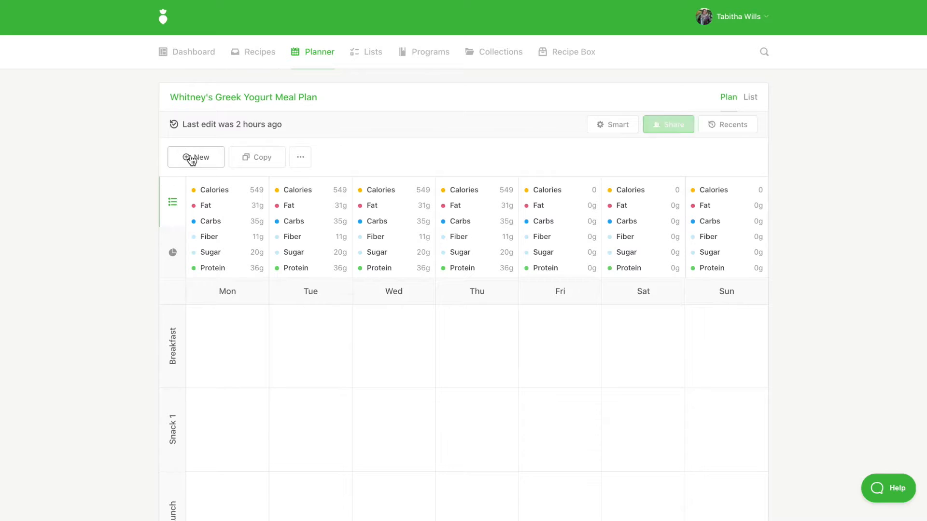
left_click(191, 157)
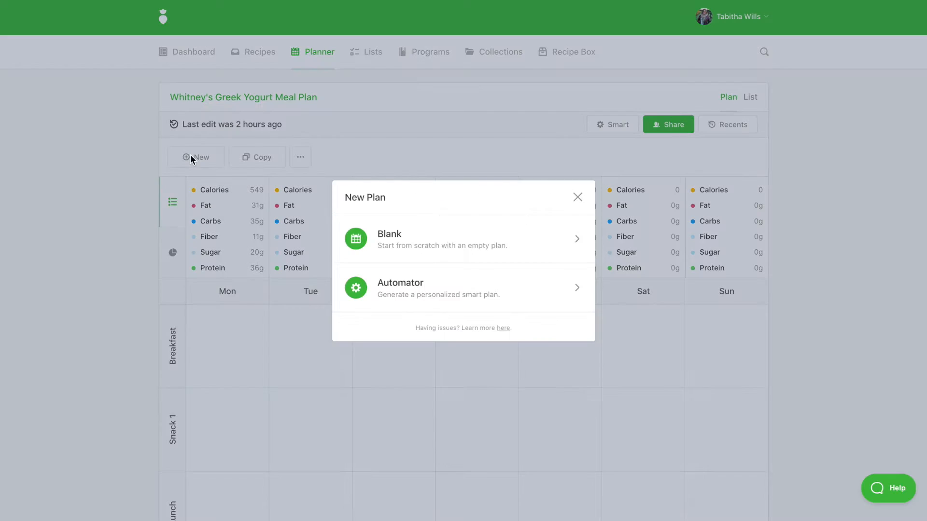
left_click(401, 292)
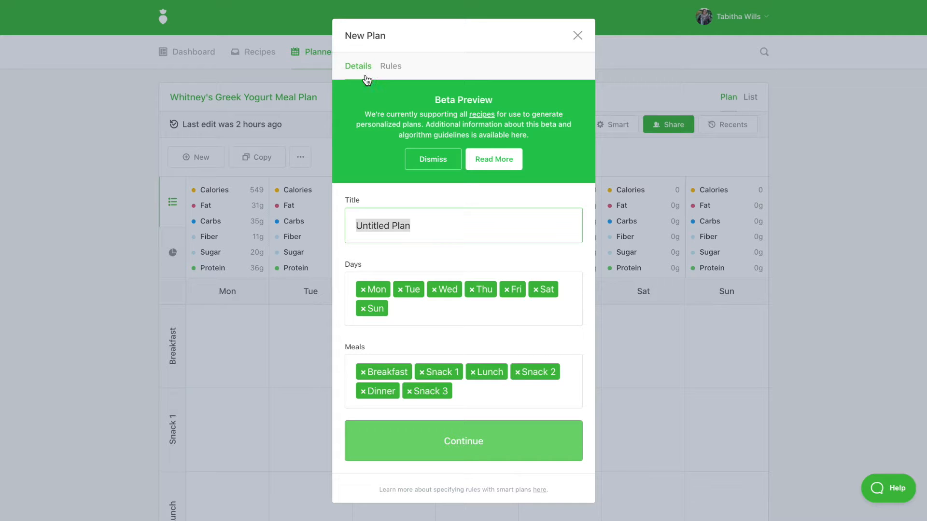
Title the plan with the client's first name followed by "Meal Plan", remove Snack 3 from the meals, and continue to the rules.
type("Ja")
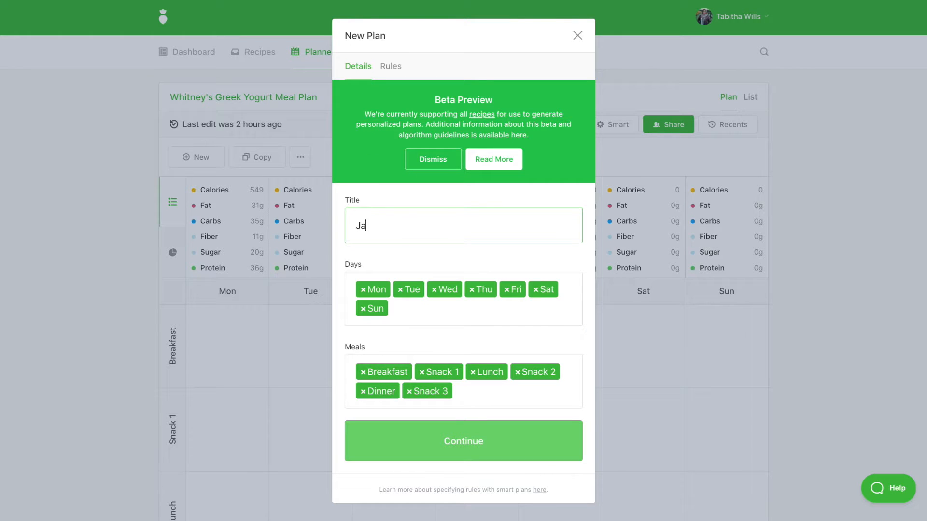
type("mal's Meal Plan")
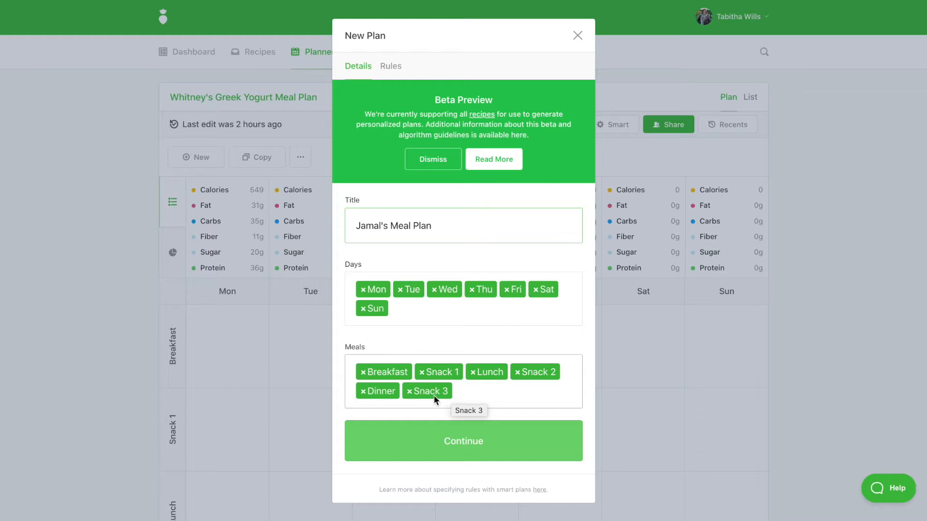
left_click(410, 392)
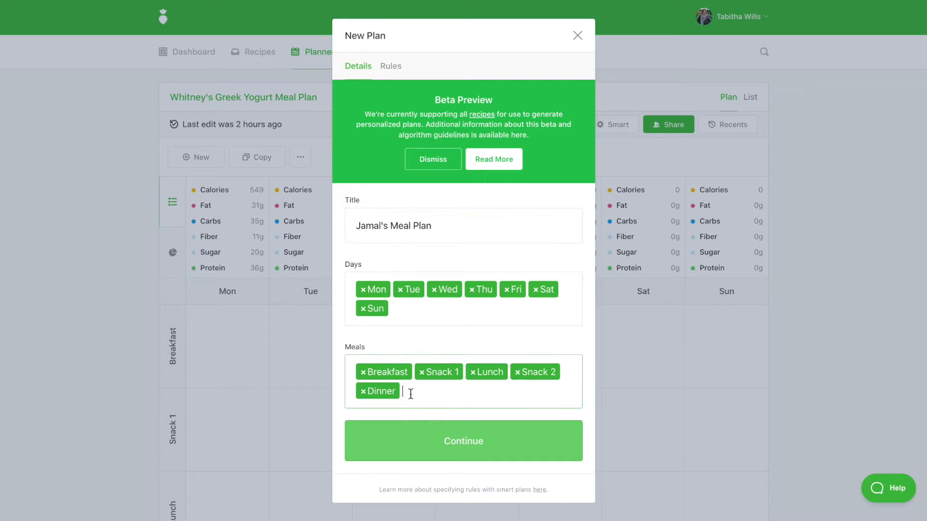
left_click(452, 448)
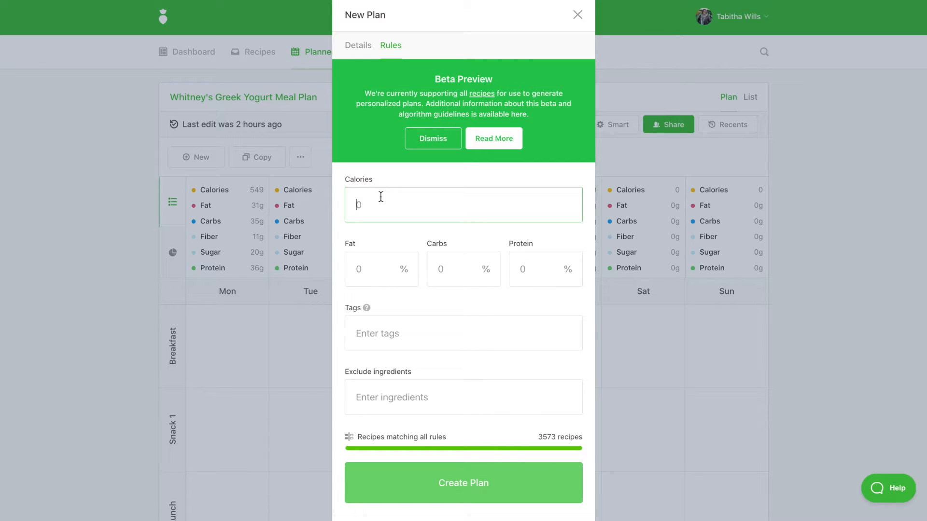
Browse the recipe tags available for the plan's rules without choosing any.
left_click(386, 327)
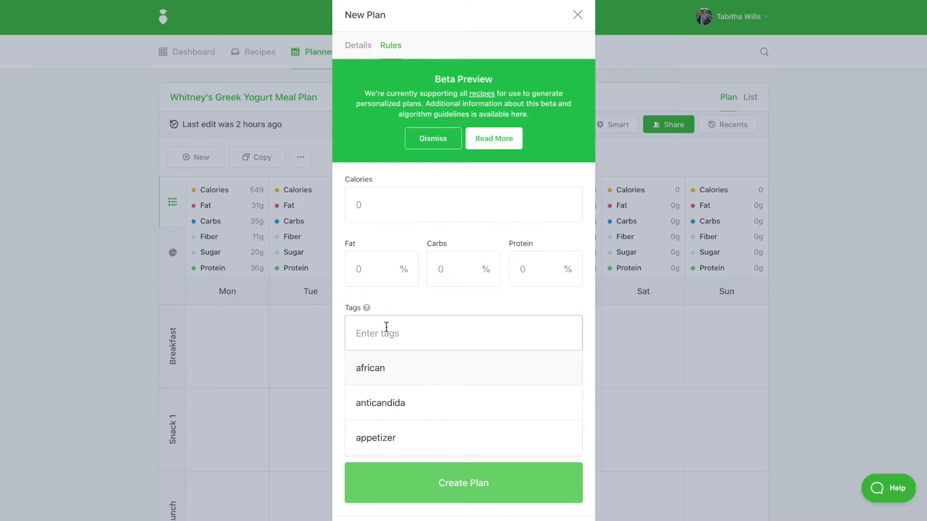
scroll(388, 396, "down", 3)
scroll(390, 398, "down", 8)
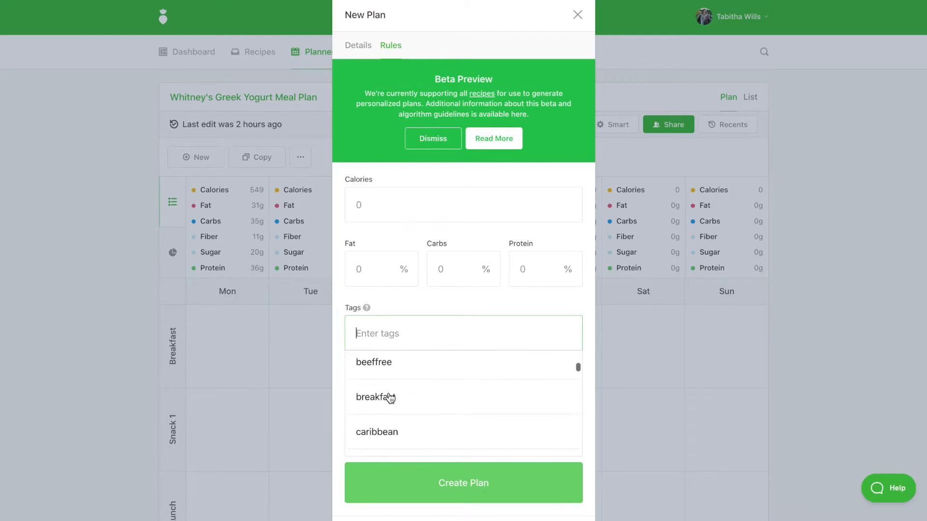
left_click(418, 301)
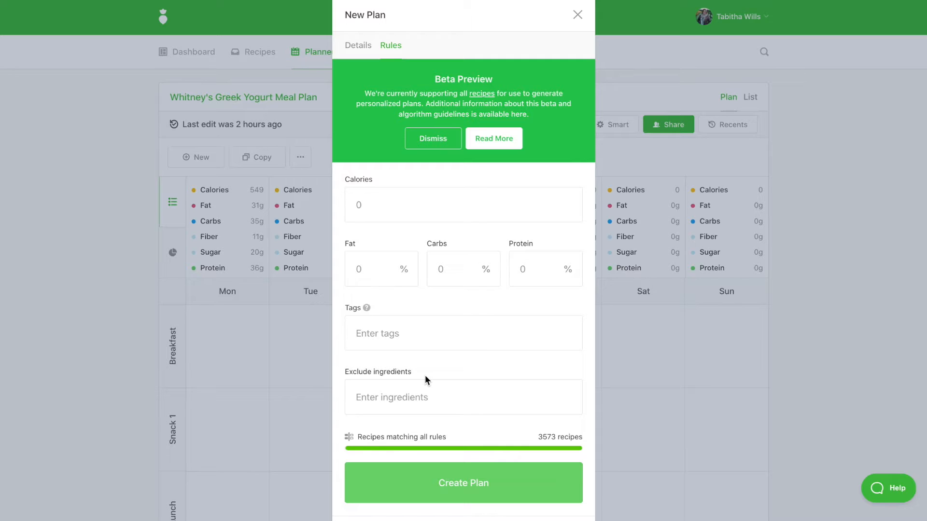
Set the rules to 2000 calories with 50% fat, 30% carbs and 20% protein, and create the plan.
left_click(393, 209)
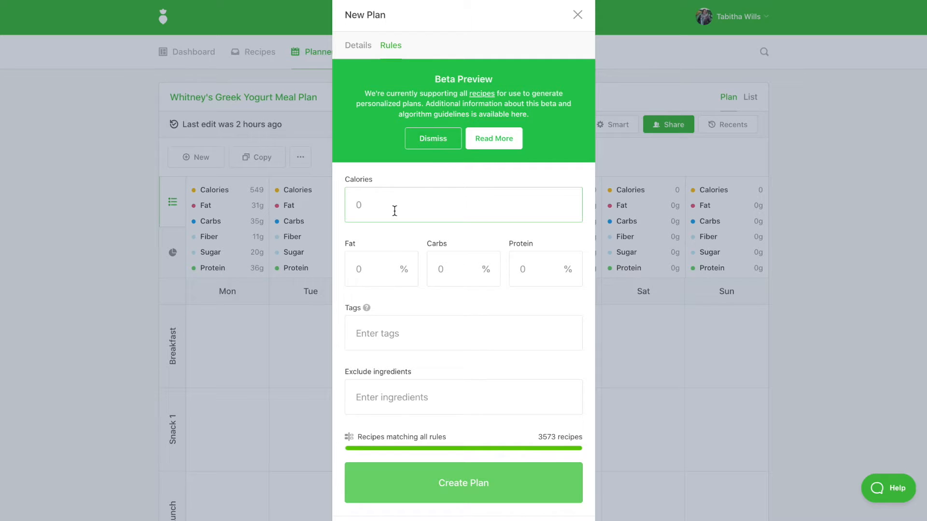
type("2000")
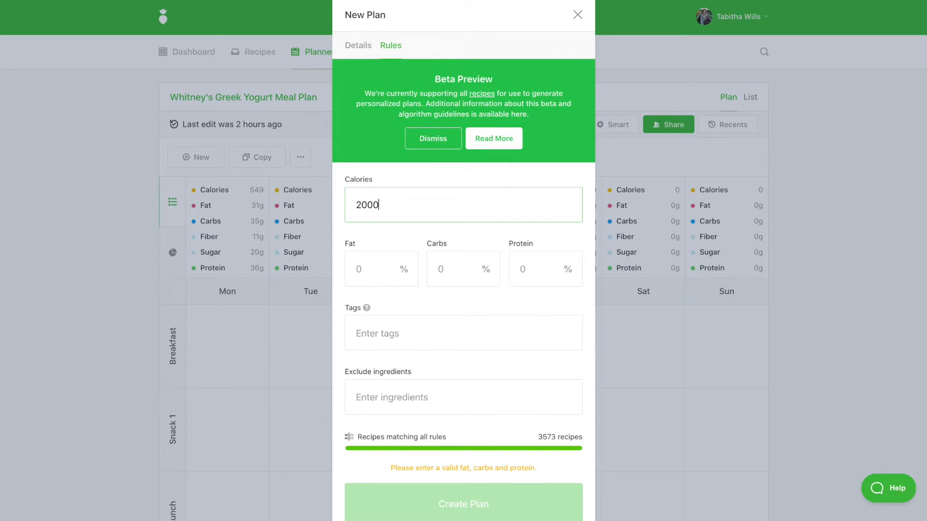
left_click(377, 264)
type("50")
key("Tab")
type("30")
key("Tab")
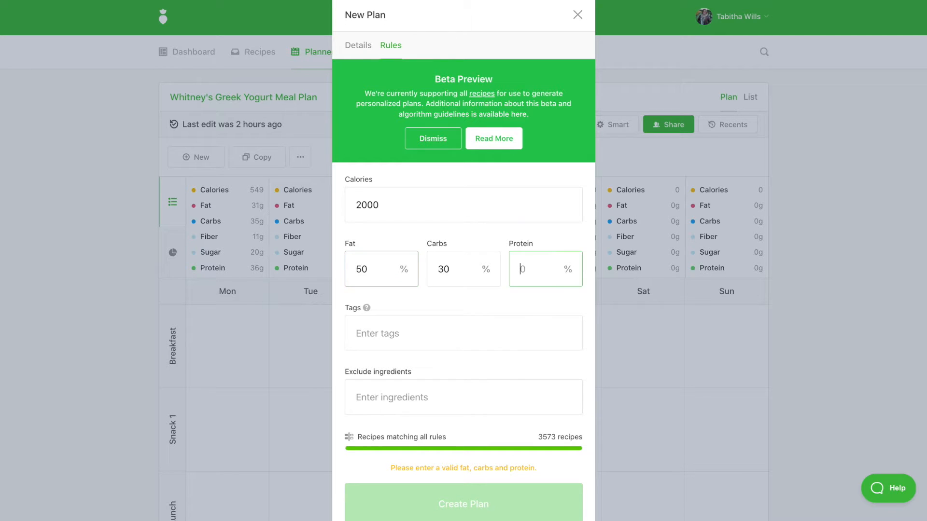
type("20")
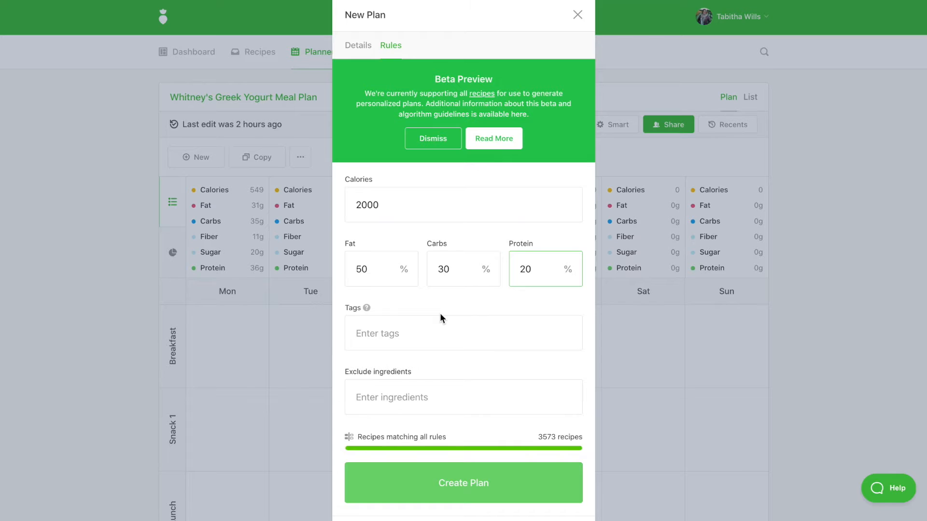
scroll(440, 314, "down", 1)
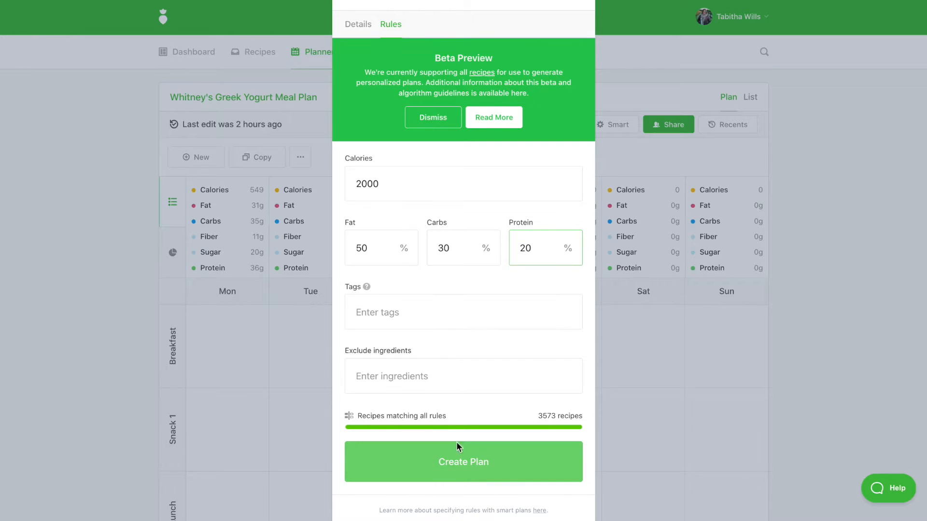
left_click(466, 462)
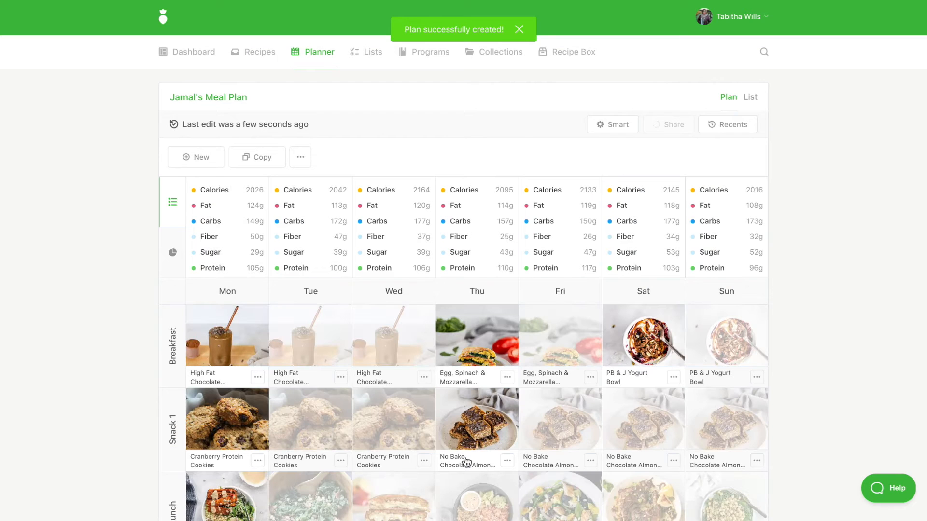
Review the grocery list generated for the new meal plan and return to the plan.
left_click(751, 99)
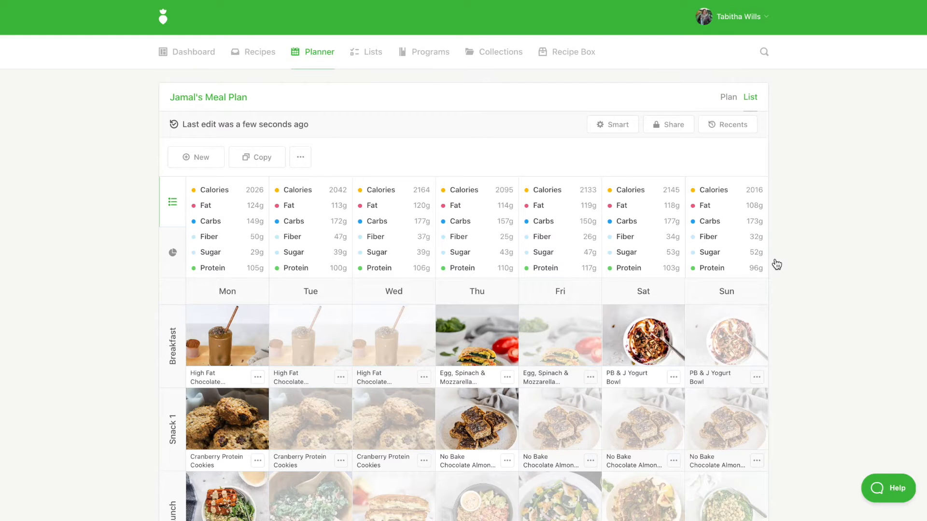
scroll(775, 264, "down", 6)
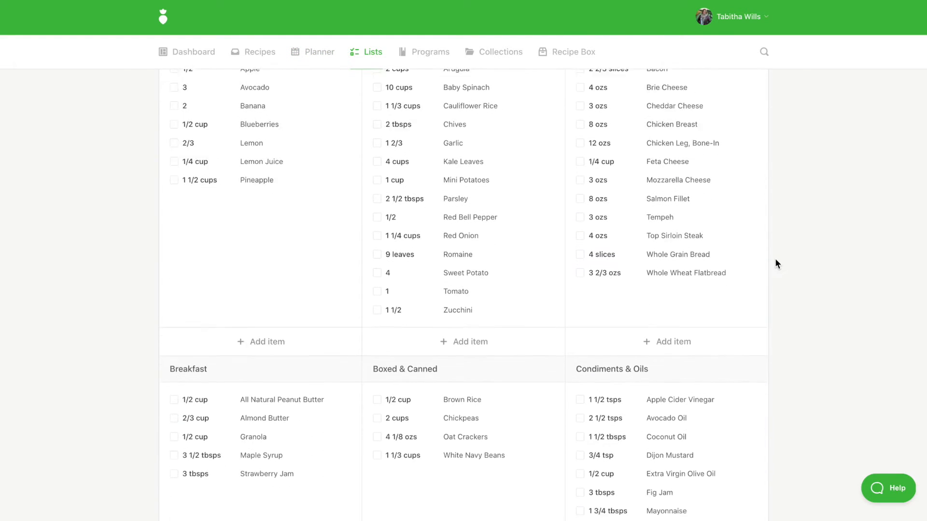
scroll(775, 264, "down", 5)
scroll(775, 264, "up", 11)
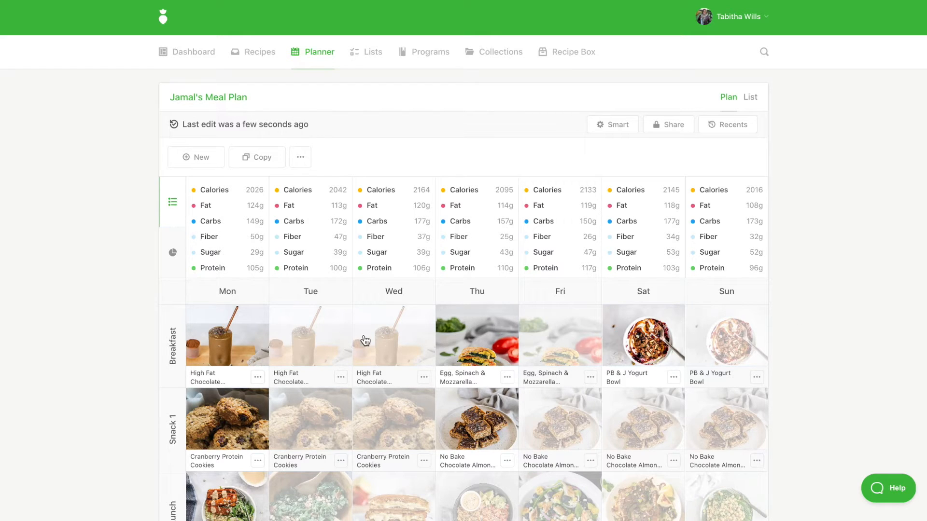
Swap the High Fat Chocolate Smoothie breakfast for another recipe on all the days it is used.
scroll(359, 342, "down", 2)
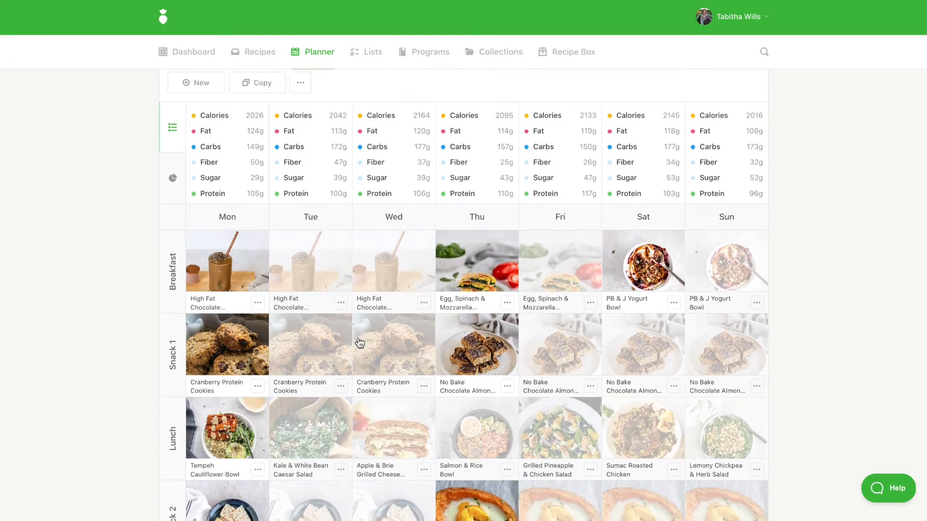
left_click(258, 303)
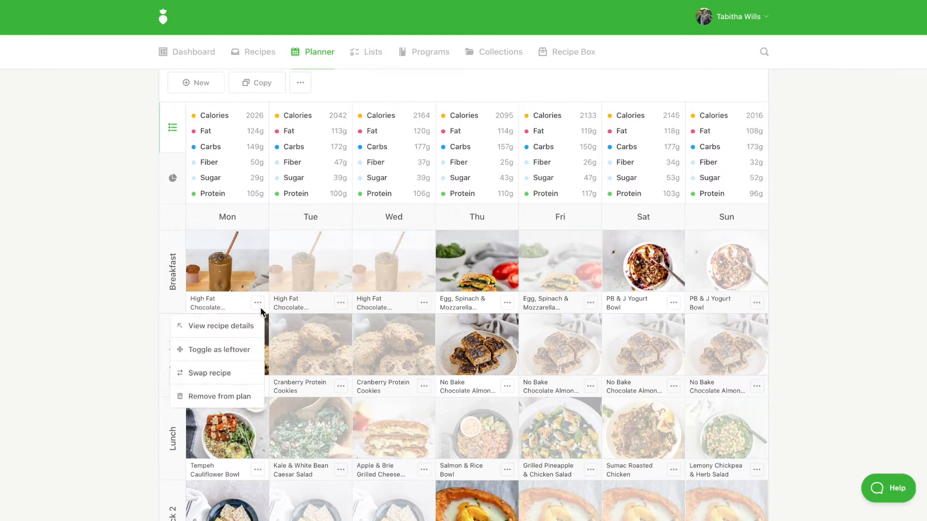
left_click(226, 375)
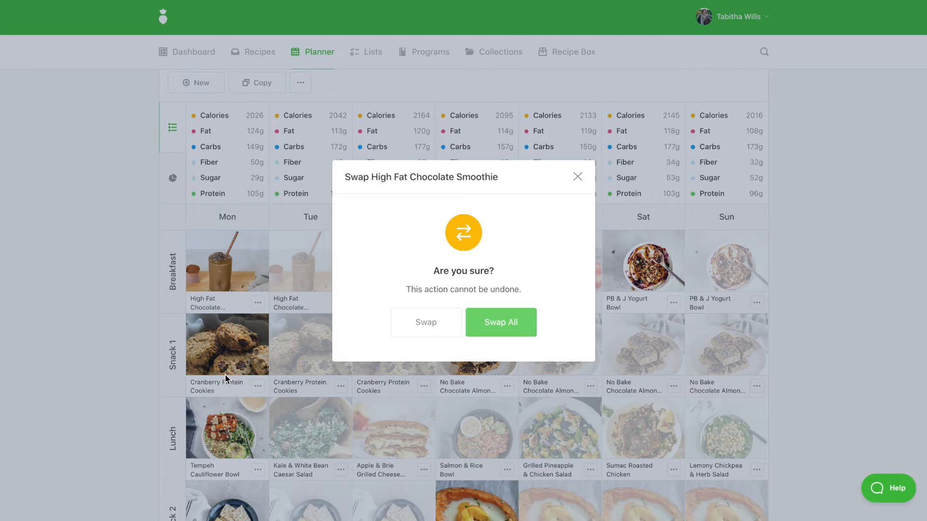
left_click(496, 321)
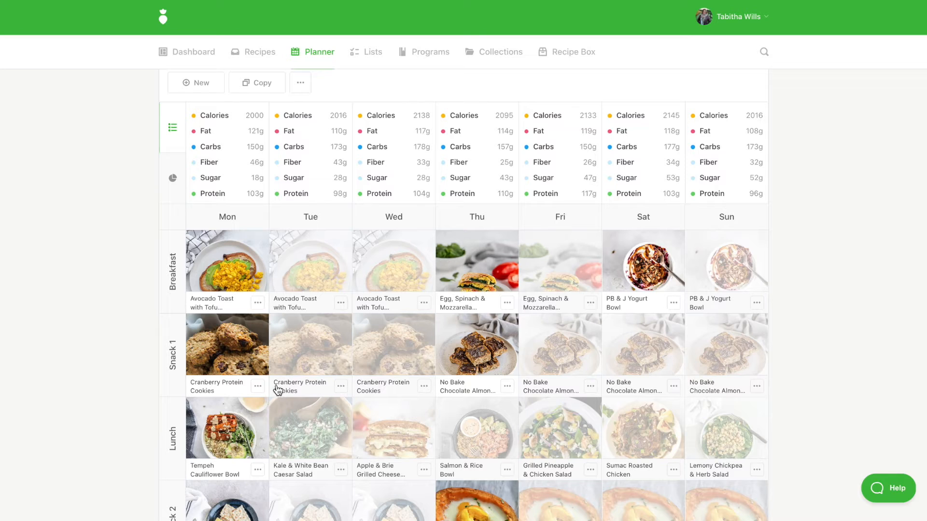
Remove the Cranberry Protein Cookies from Monday's Snack 1.
left_click(257, 386)
left_click(218, 479)
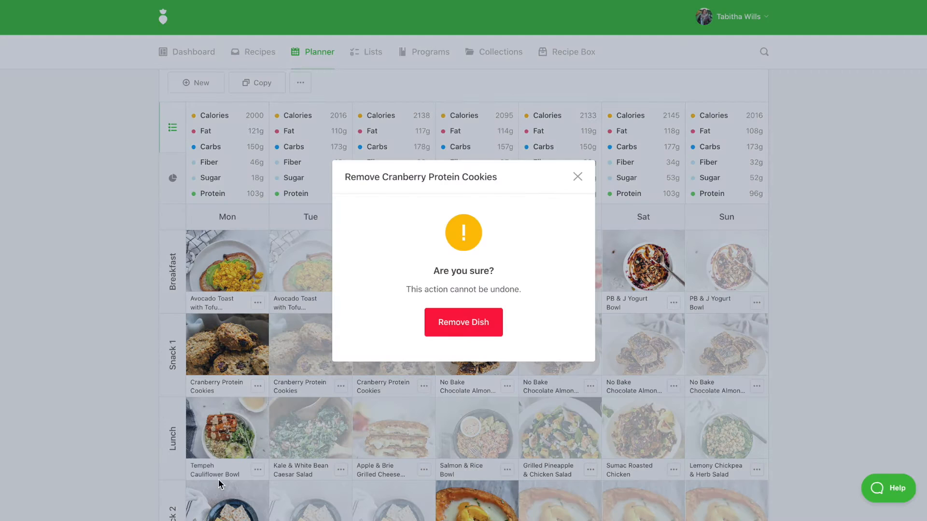
left_click(459, 332)
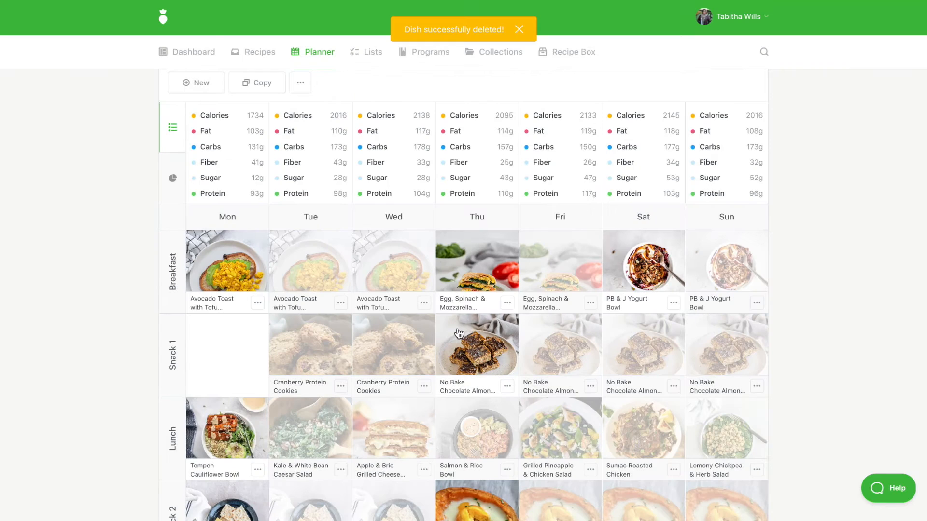
Clear Tuesday and Wednesday from the Cranberry Protein Cookies in Snack 1 and save the snack.
left_click(323, 351)
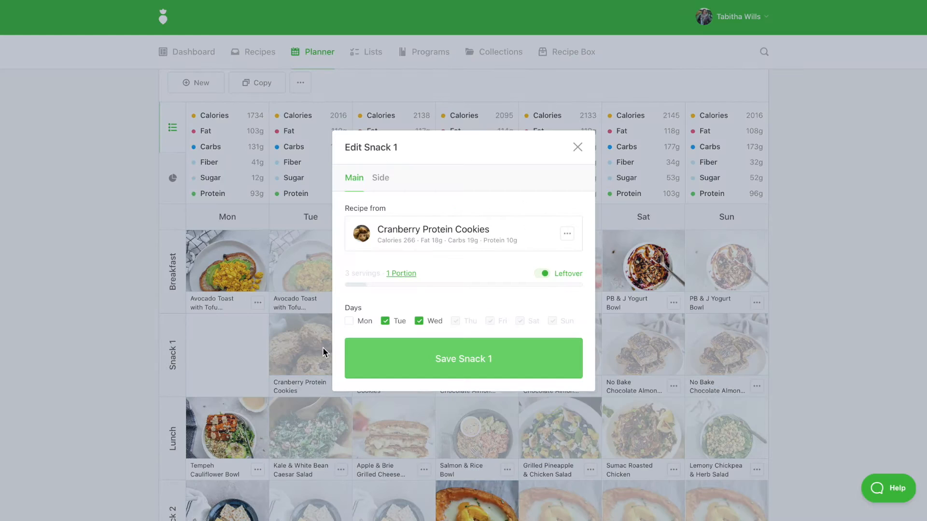
left_click(386, 321)
left_click(419, 321)
left_click(418, 360)
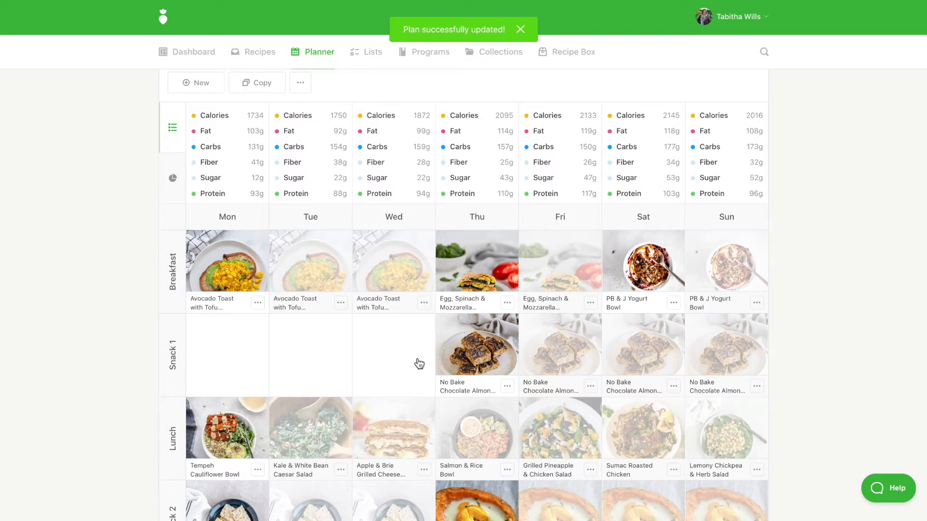
Search the recipes for "apple" and add Apple Dips as Monday's Snack 1.
scroll(419, 364, "down", 2)
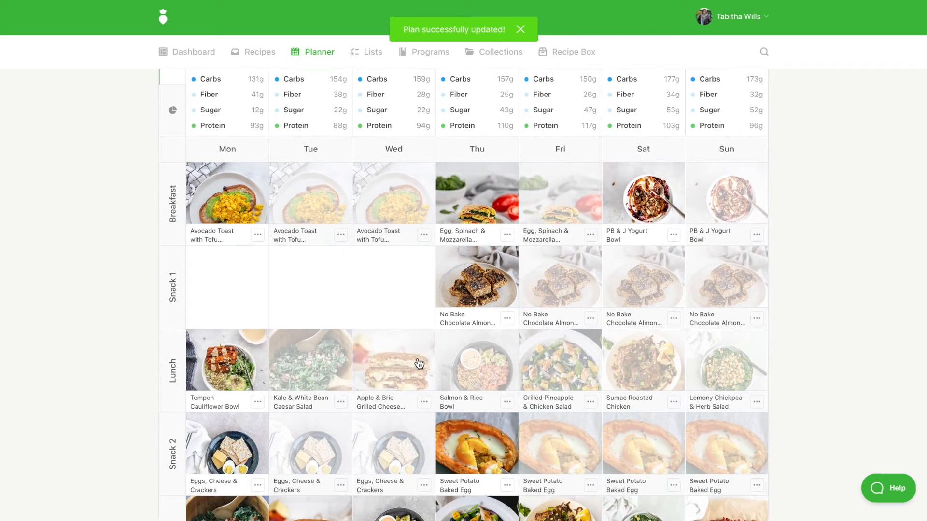
left_click(207, 289)
left_click(392, 178)
type("apple")
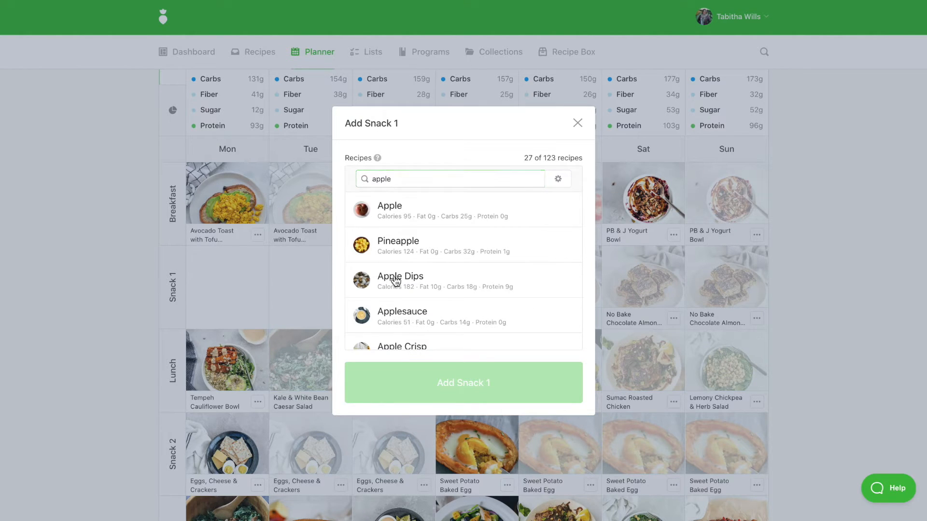
left_click(396, 281)
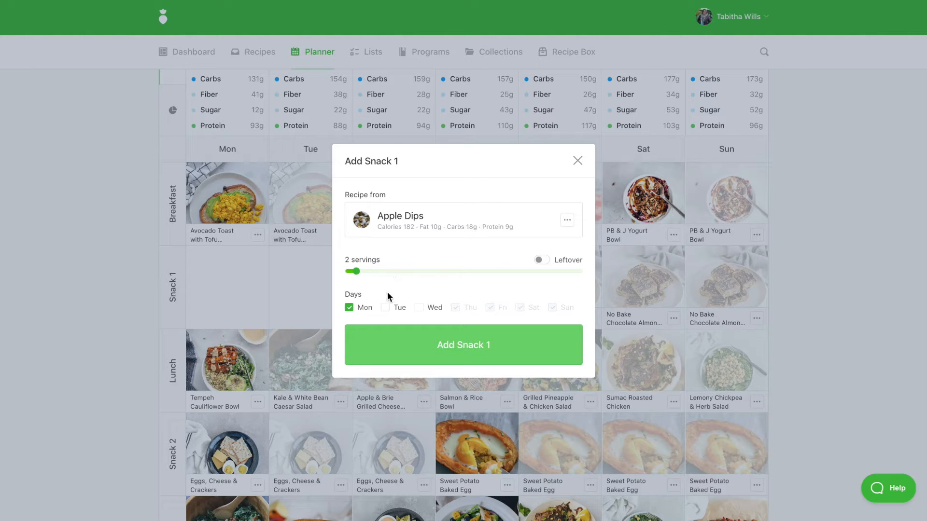
left_click(351, 279)
left_click(421, 340)
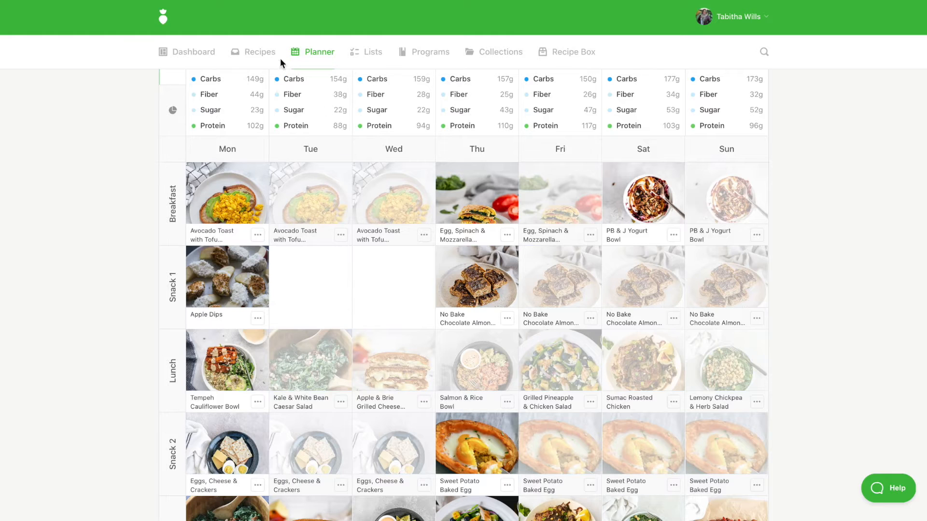
Examine the filter options of the recipe library, close them unchanged, and return to the meal plan.
left_click(261, 53)
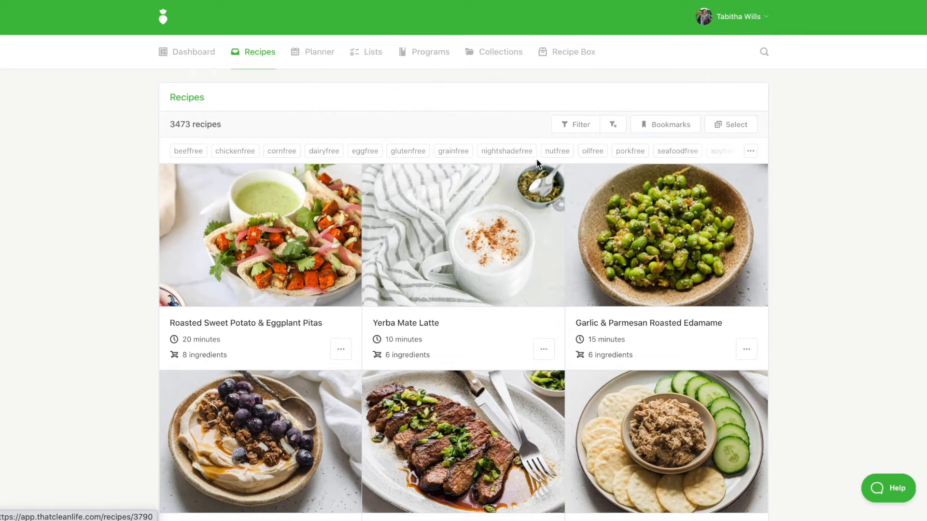
left_click(569, 129)
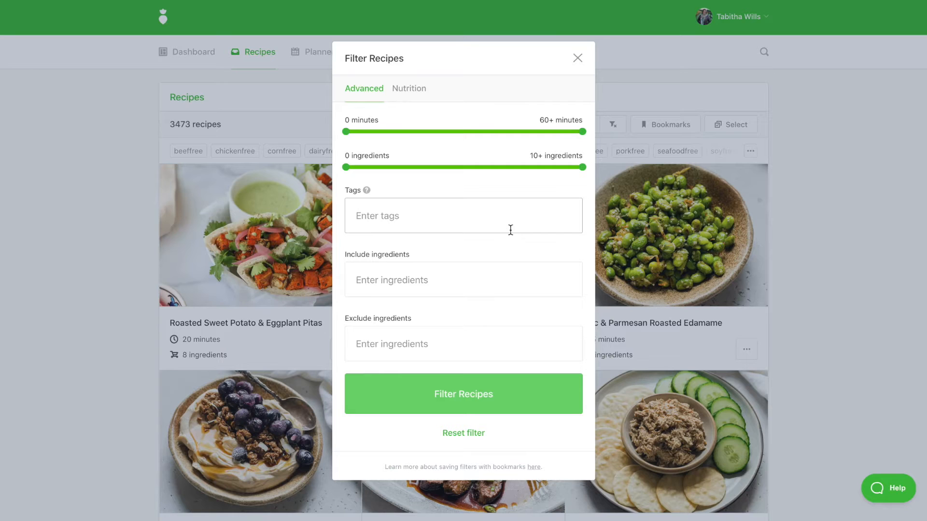
left_click(165, 230)
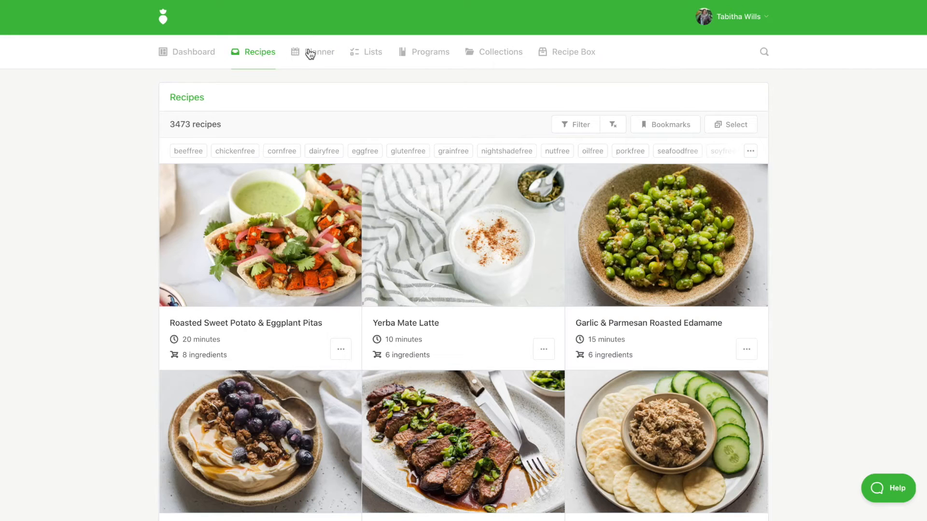
left_click(308, 54)
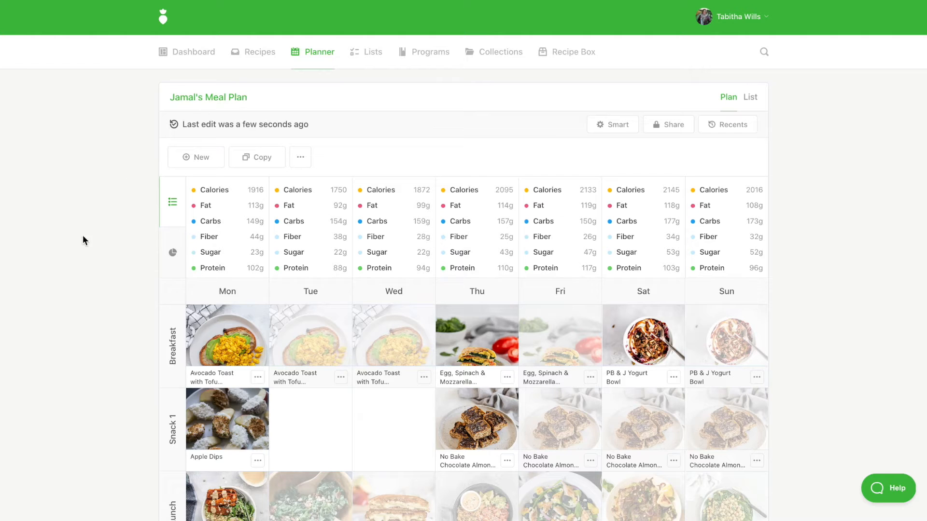
Search the side recipes for "smoothie" and add Mocha Smoothie as a side to Saturday's and Sunday's breakfast.
scroll(95, 249, "down", 3)
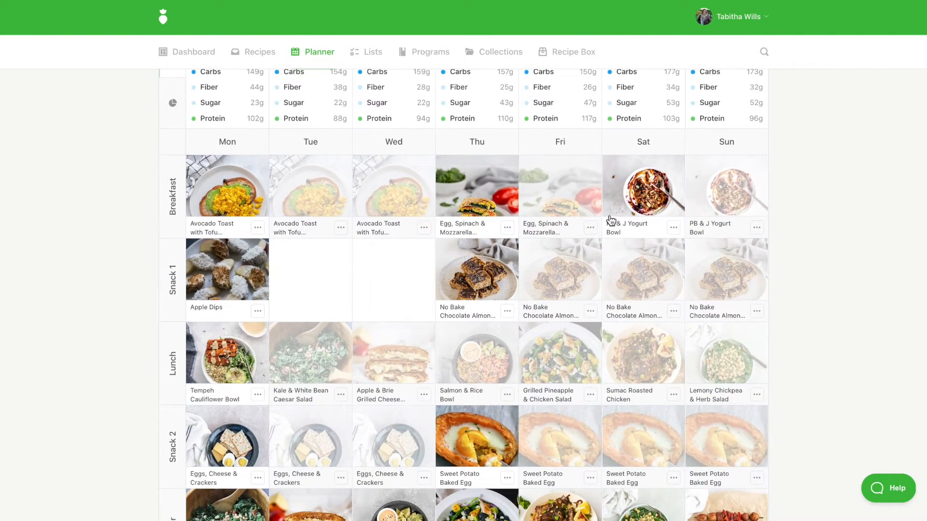
left_click(635, 204)
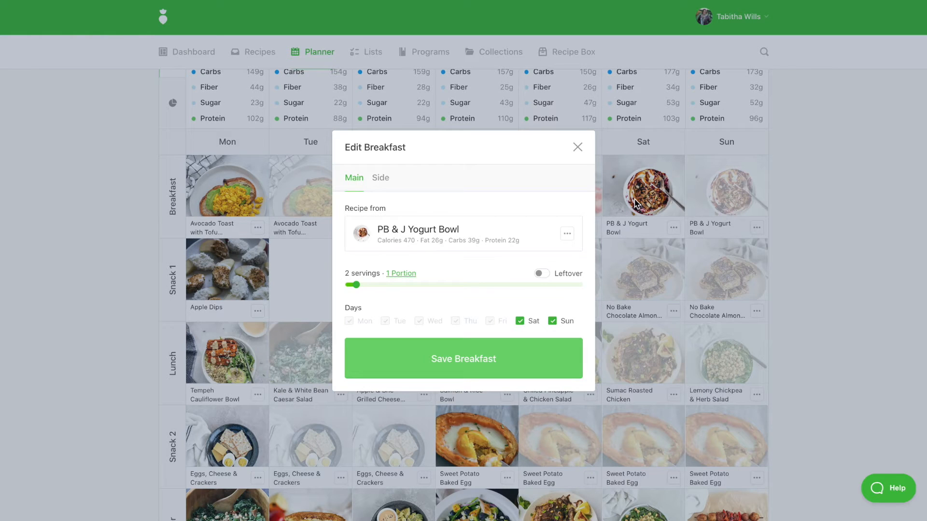
left_click(380, 178)
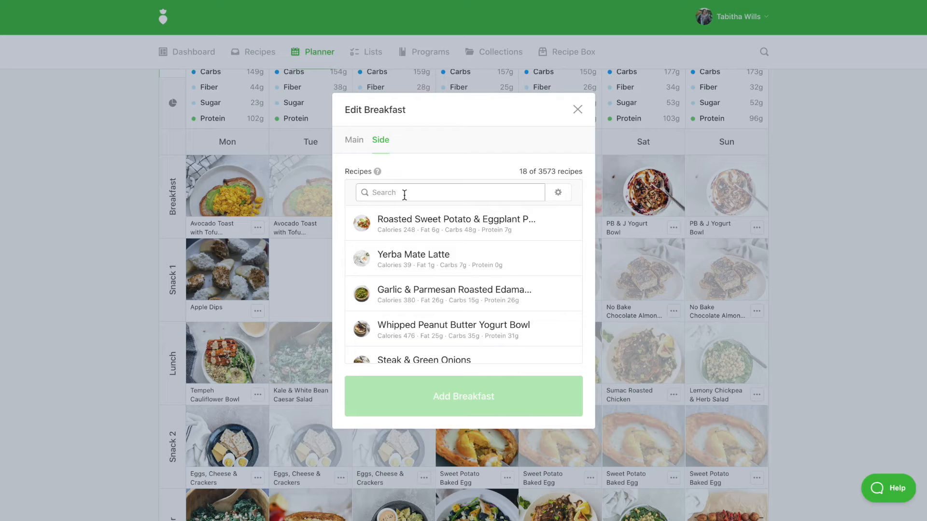
type("smoothie")
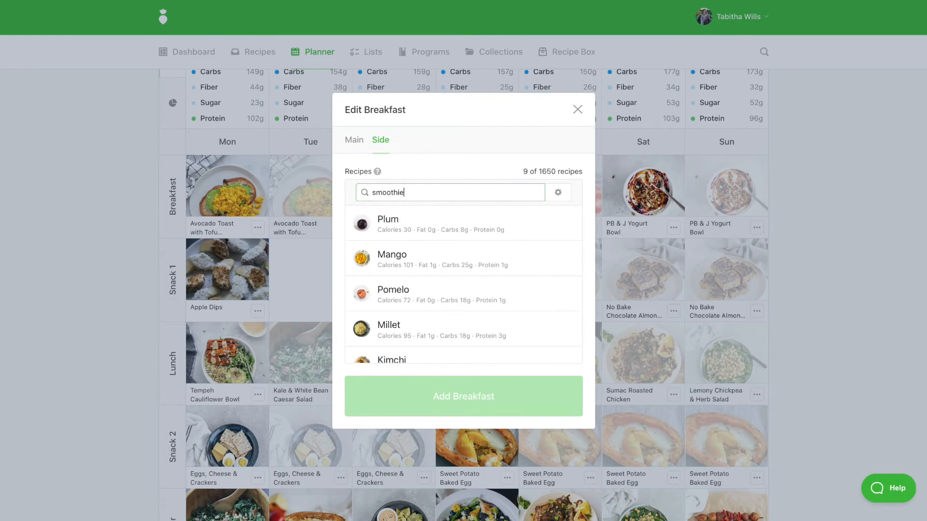
left_click(395, 230)
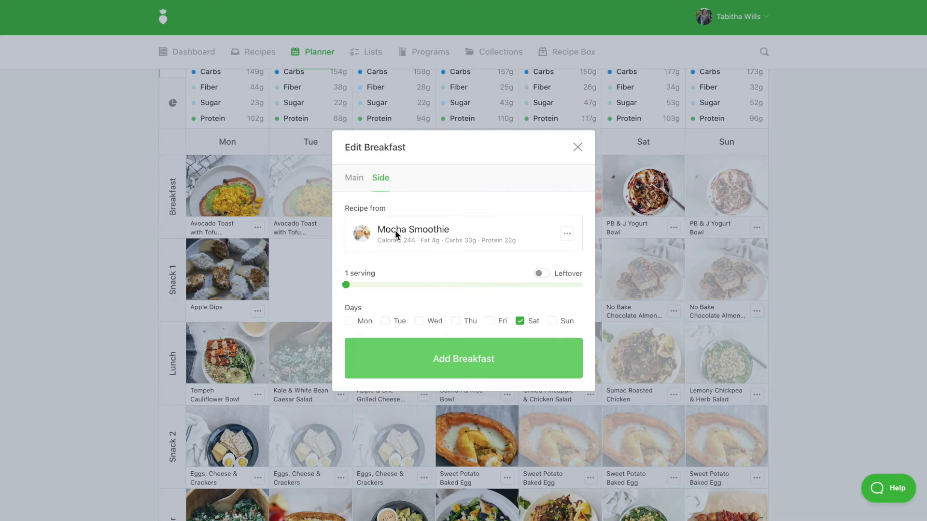
left_click(552, 322)
left_click(550, 365)
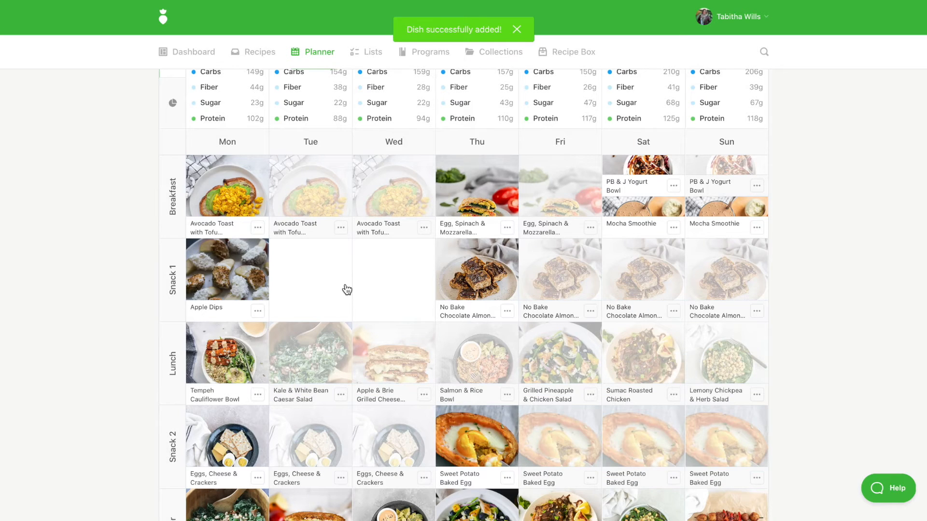
Copy the current meal plan, adding "Week 2" to the end of its title.
scroll(347, 289, "up", 2)
scroll(347, 288, "up", 3)
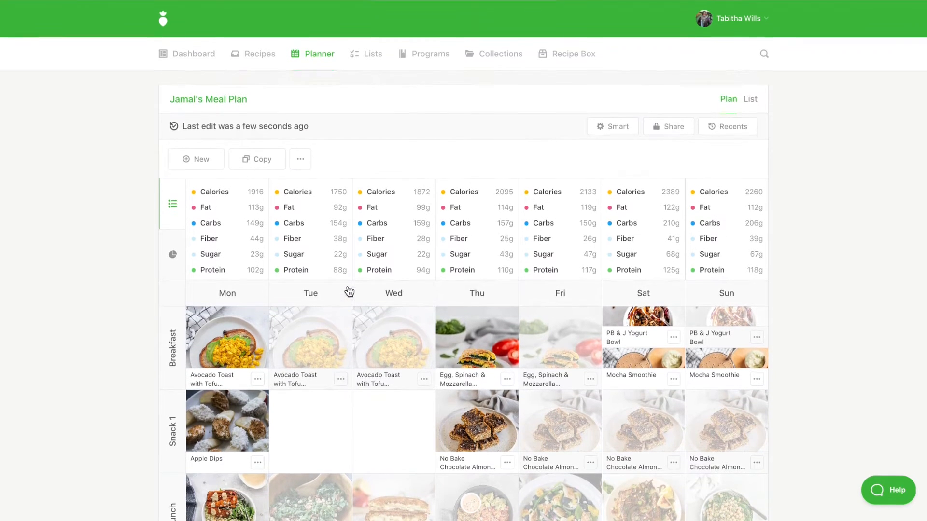
left_click(263, 157)
left_click(447, 223)
left_click_drag(468, 223, 433, 223)
type("Week 2")
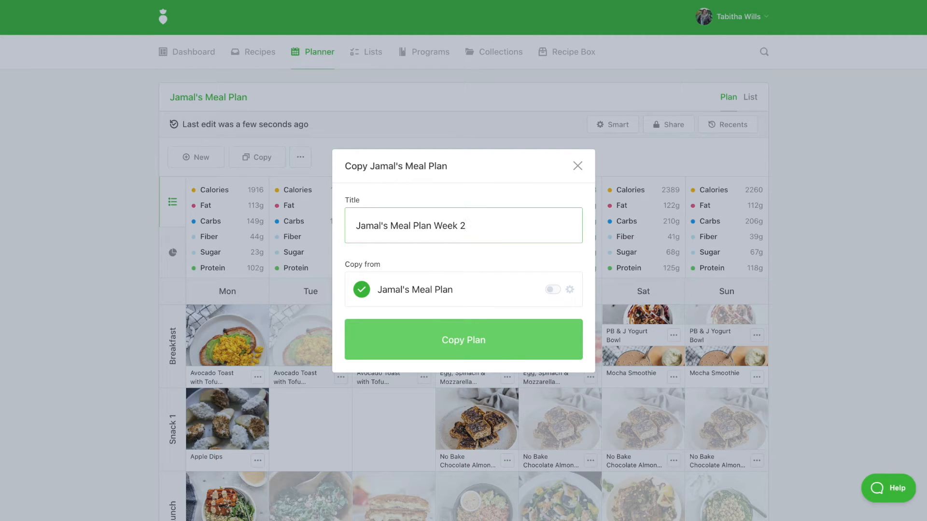
left_click(433, 333)
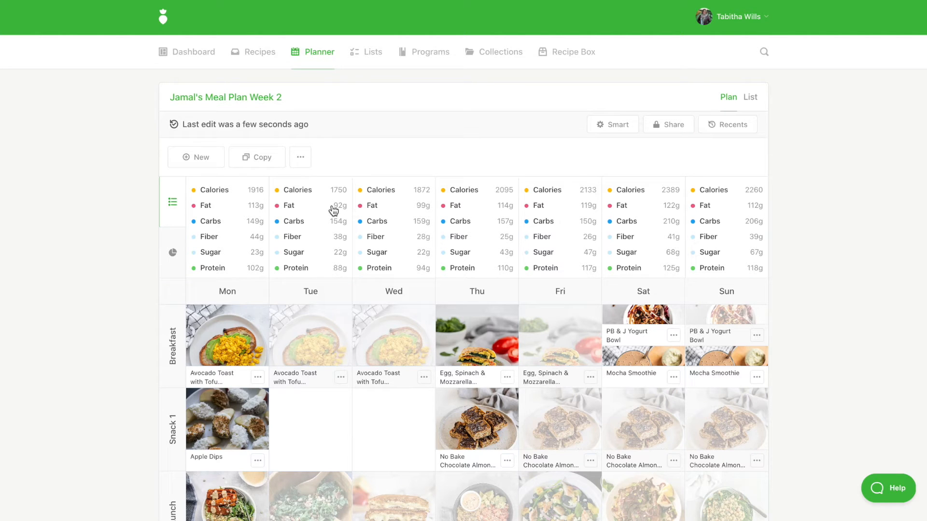
Start a new blank plan and title it with the second client's first name followed by "Meal Plan".
left_click(199, 159)
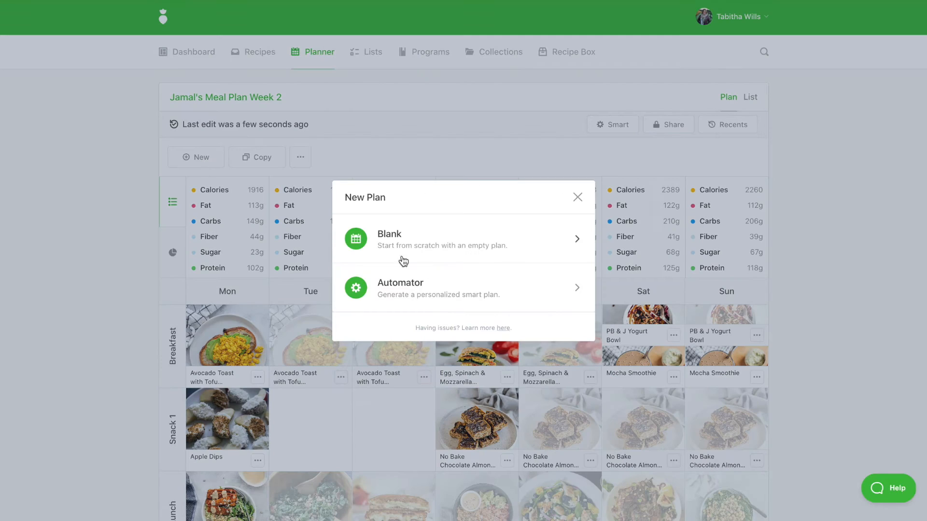
left_click(441, 245)
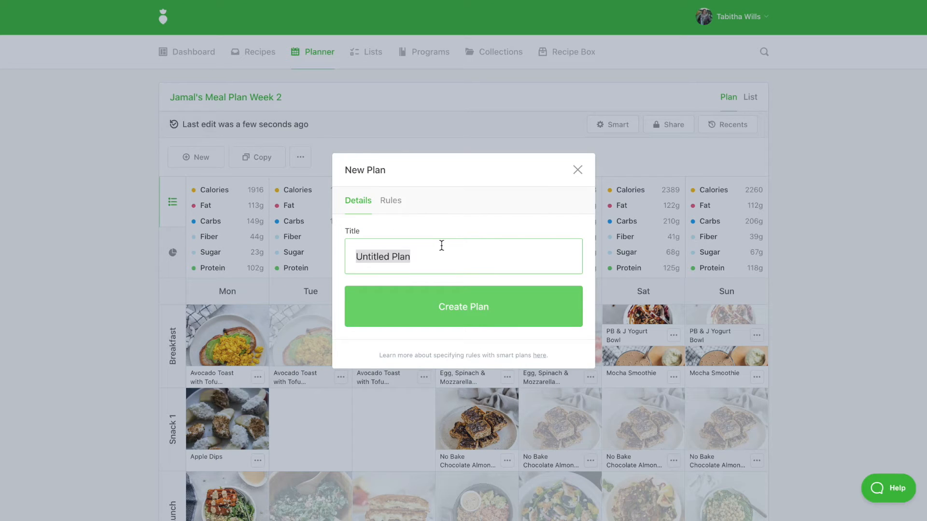
type("Nancy's Meal Plan")
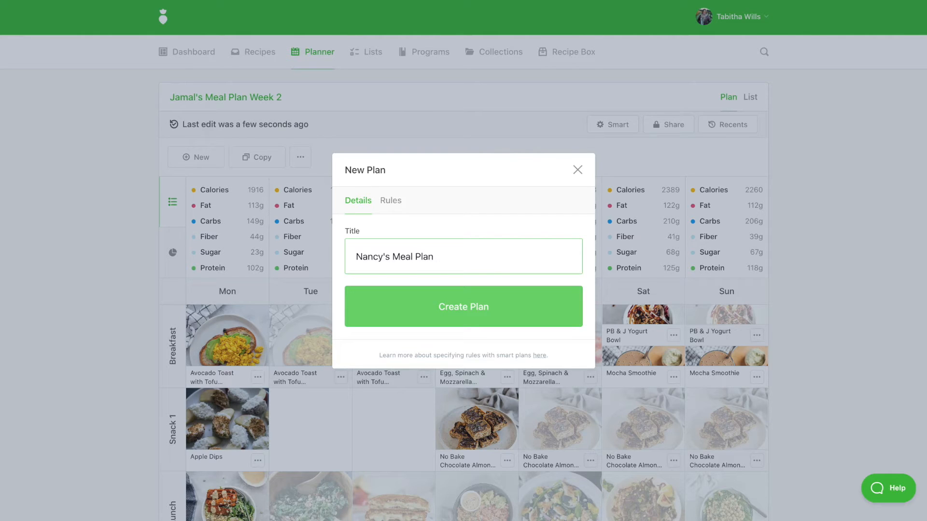
Set the new plan's rules to the autoimmune tag with Kiwi as an excluded ingredient, and create the plan.
left_click(397, 203)
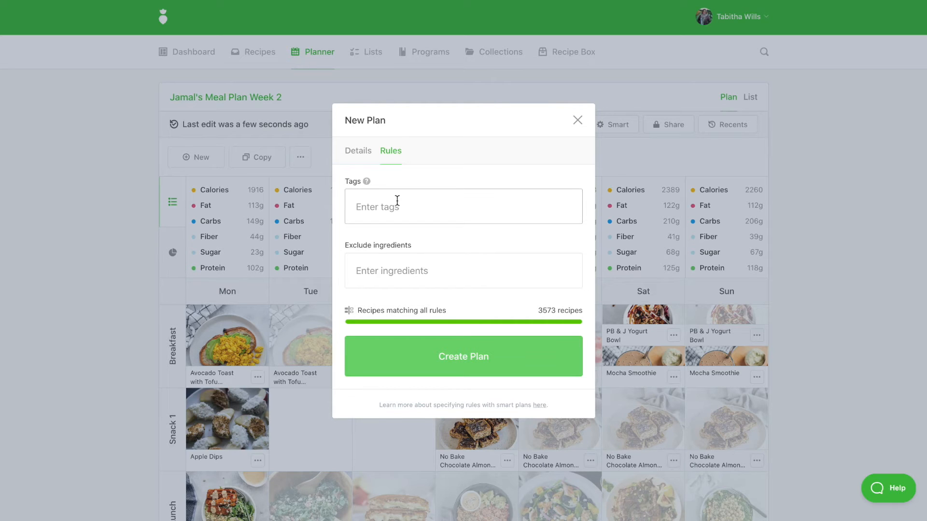
left_click(397, 200)
type("auto")
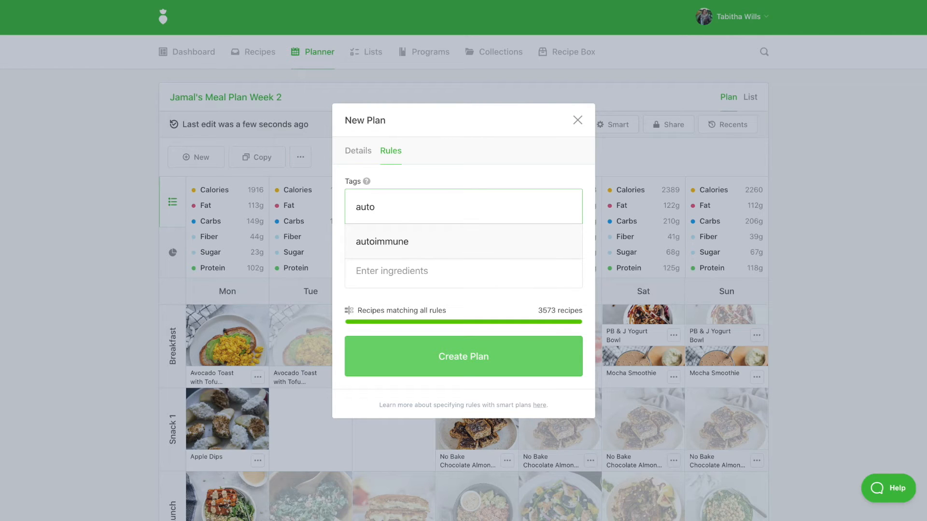
left_click(407, 256)
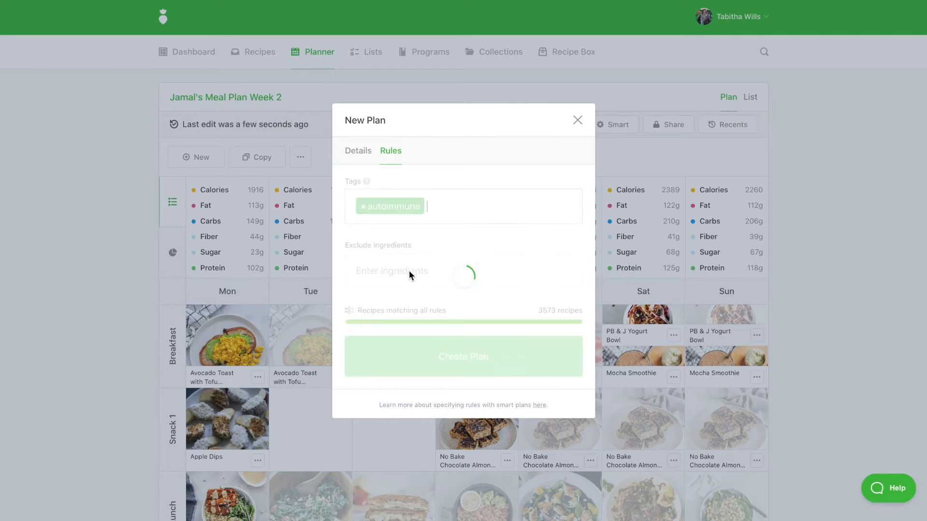
left_click(409, 270)
type("kiwi")
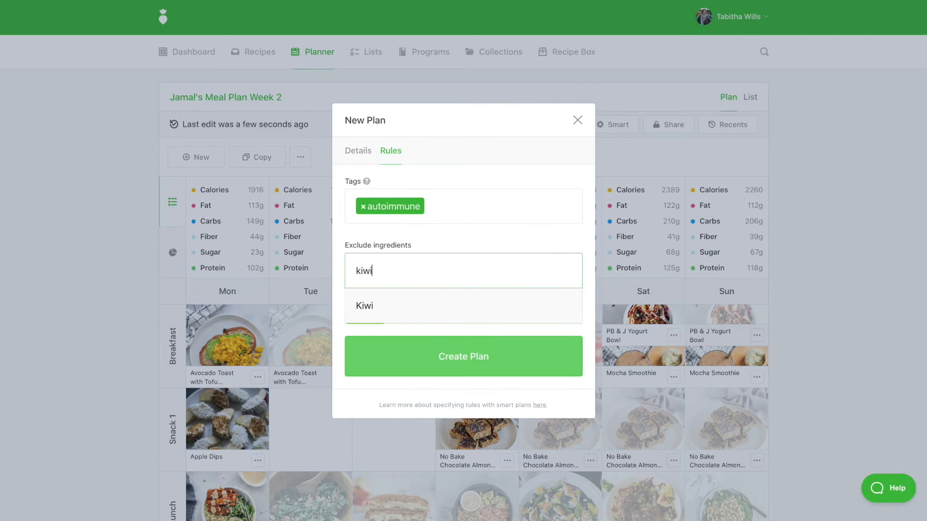
left_click(424, 315)
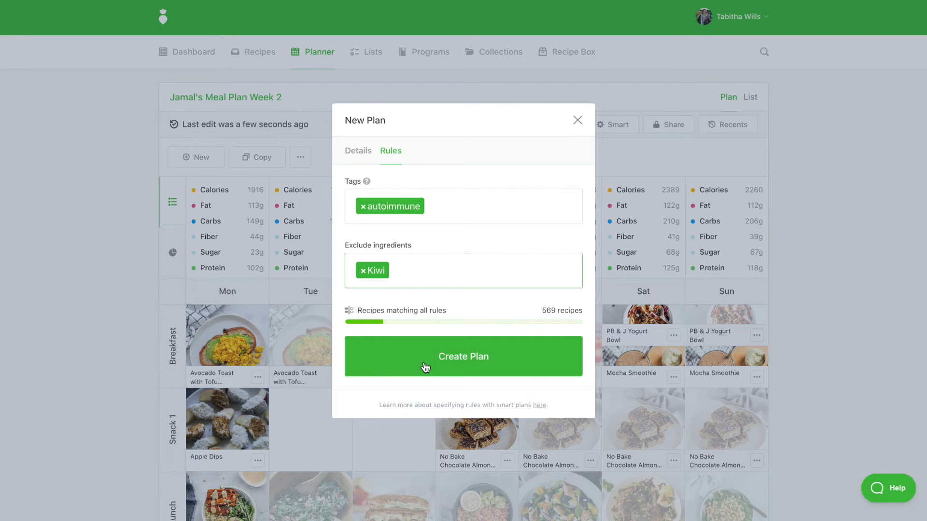
left_click(425, 367)
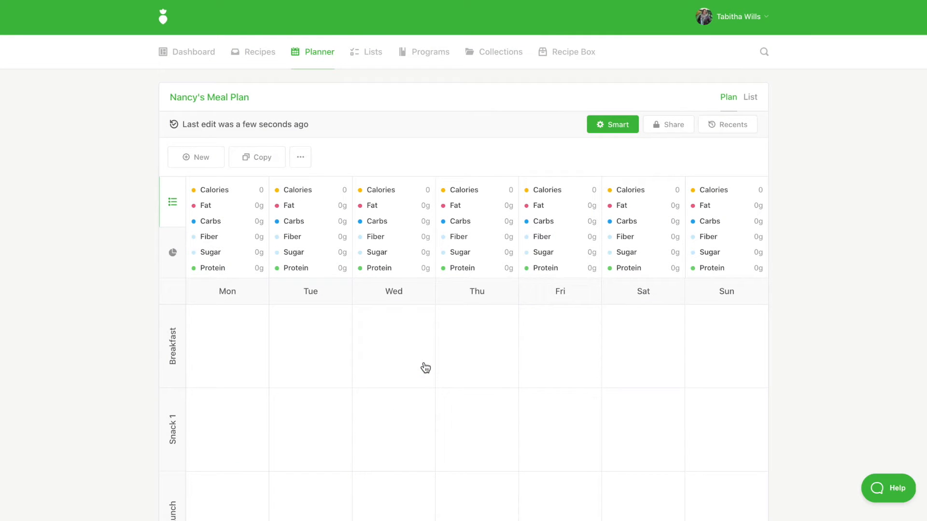
View the list of recent plans and close it without opening another plan.
left_click(729, 132)
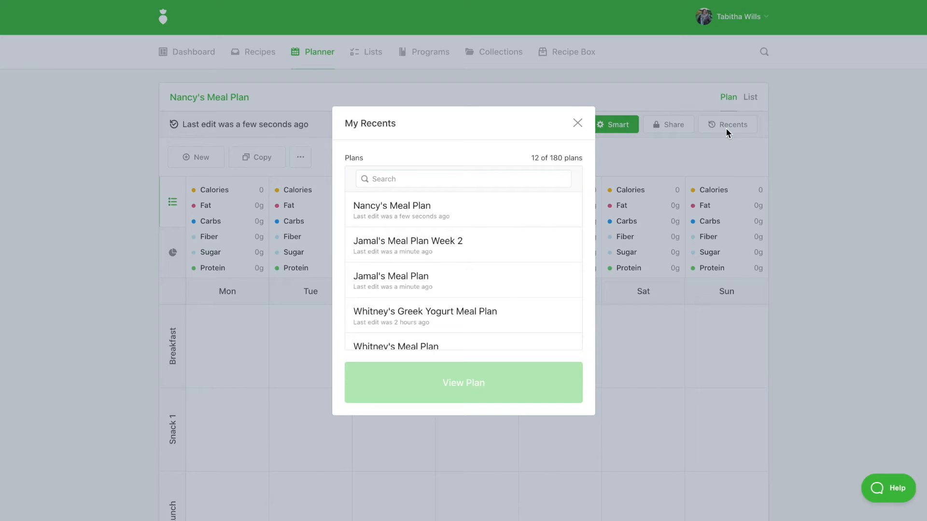
left_click(100, 318)
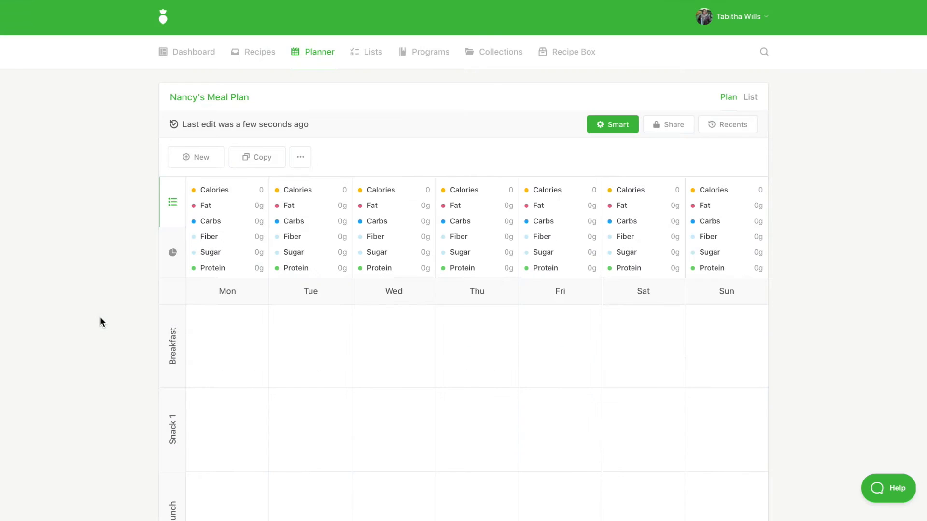
Search the recipes for "salad" for Monday's dinner and choose Simple Waldorf Salad.
scroll(101, 318, "down", 2)
scroll(101, 317, "down", 2)
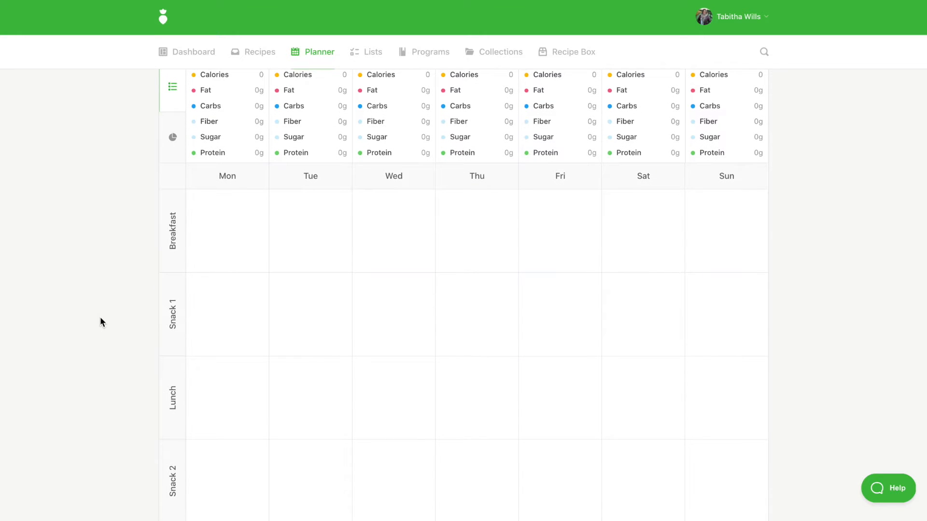
scroll(100, 317, "down", 2)
scroll(100, 318, "down", 5)
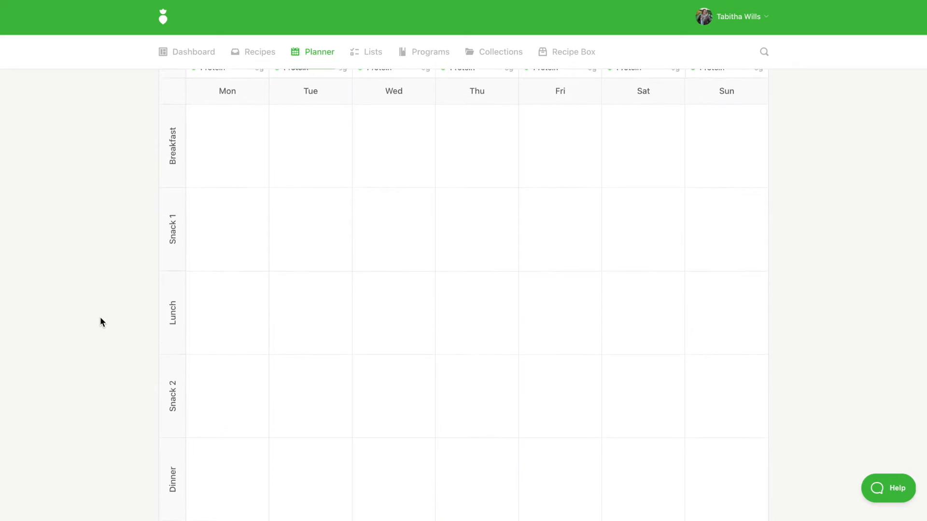
scroll(101, 322, "down", 2)
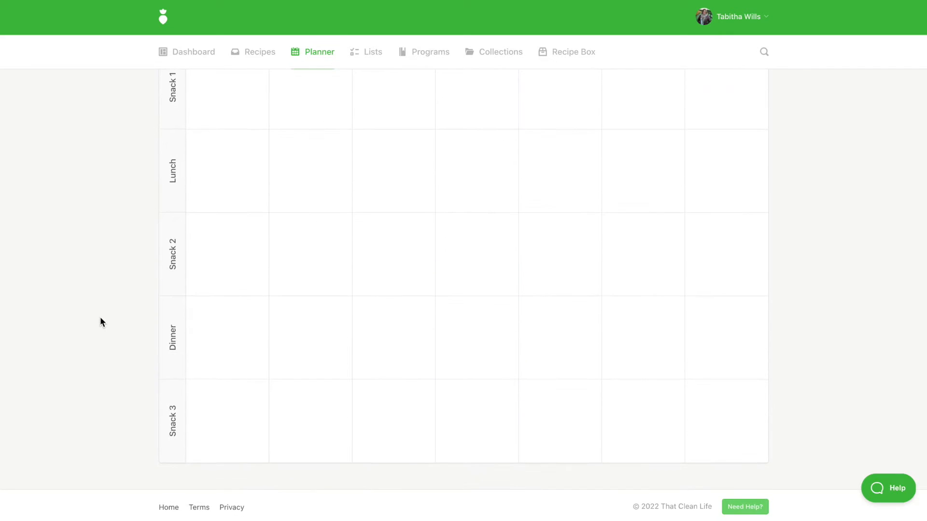
left_click(214, 339)
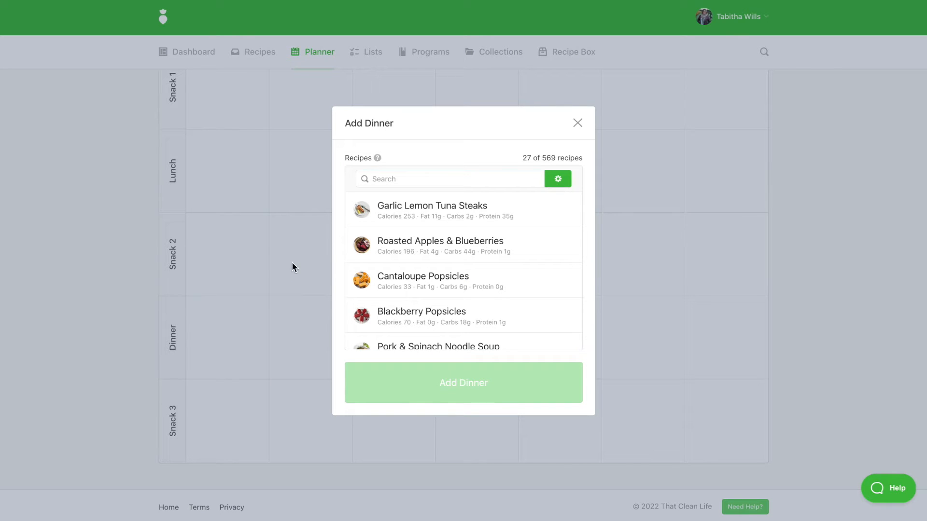
left_click(386, 184)
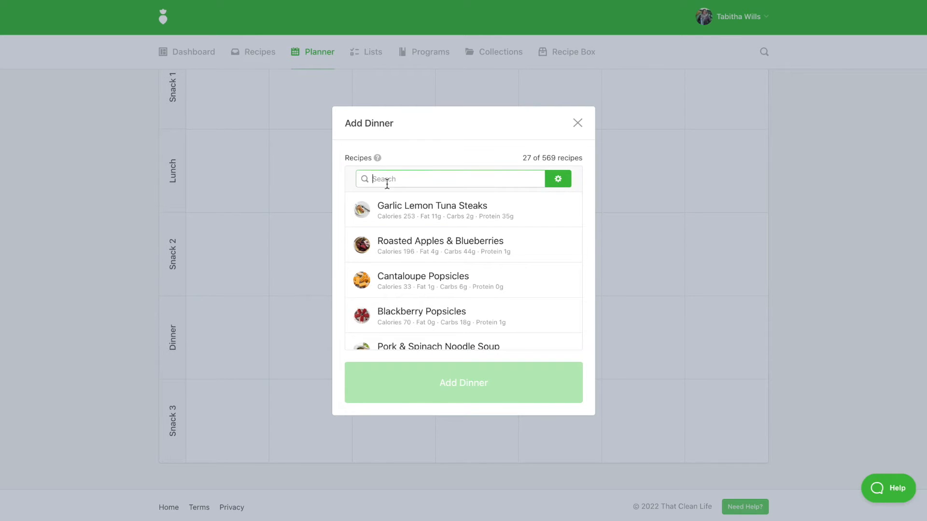
type("salad")
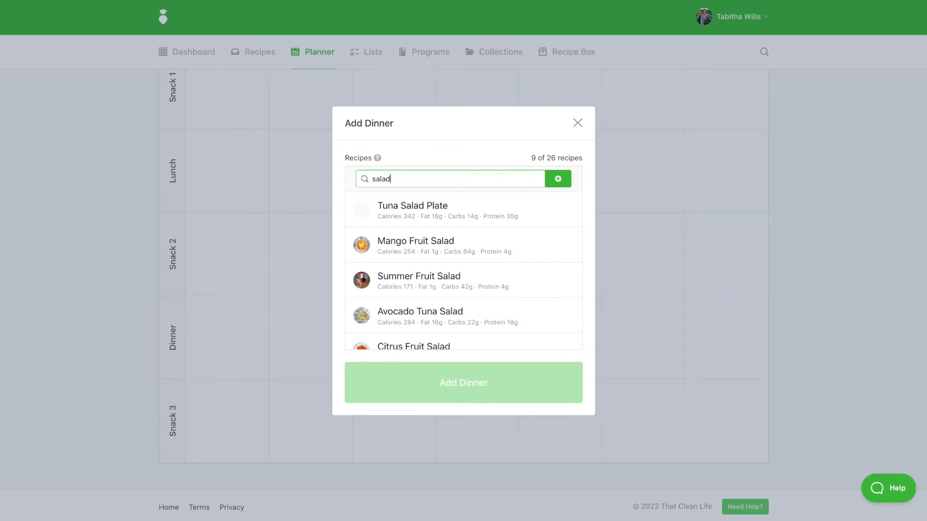
scroll(418, 314, "down", 3)
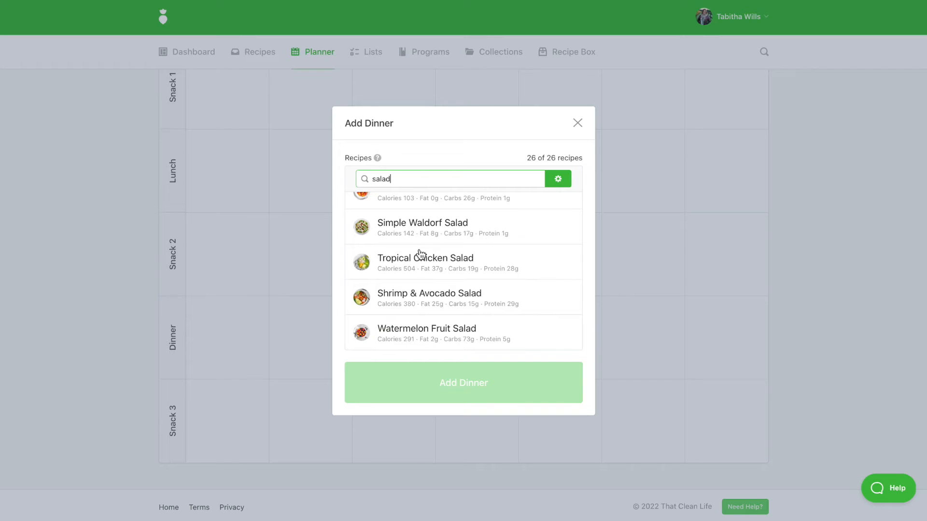
left_click(424, 230)
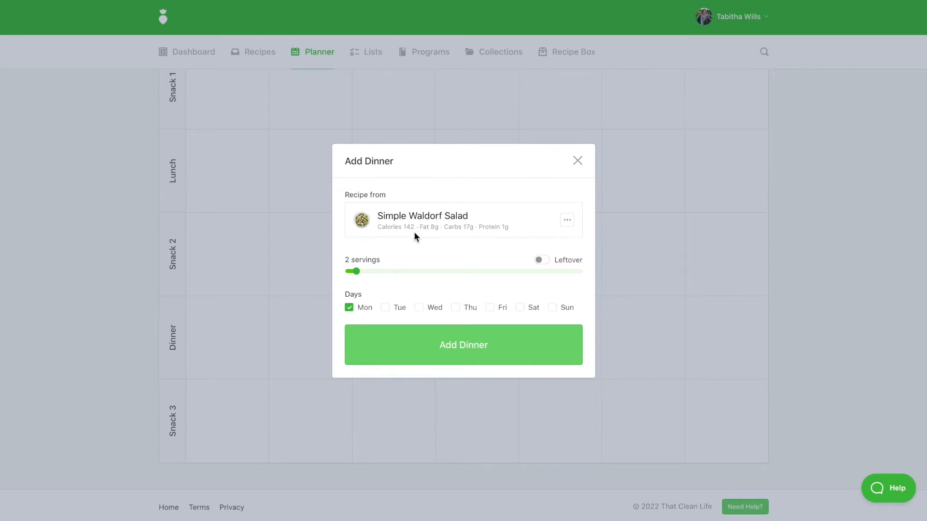
Set the Simple Waldorf Salad to 4 servings on Monday through Thursday and add the dinner.
left_click_drag(356, 273, 372, 274)
left_click(375, 310)
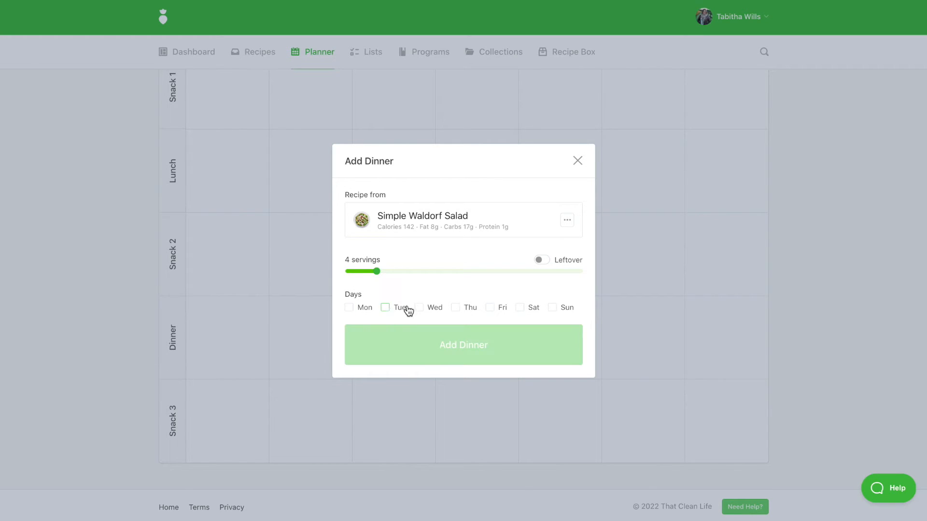
left_click(348, 309)
left_click(385, 308)
left_click(419, 309)
left_click(455, 309)
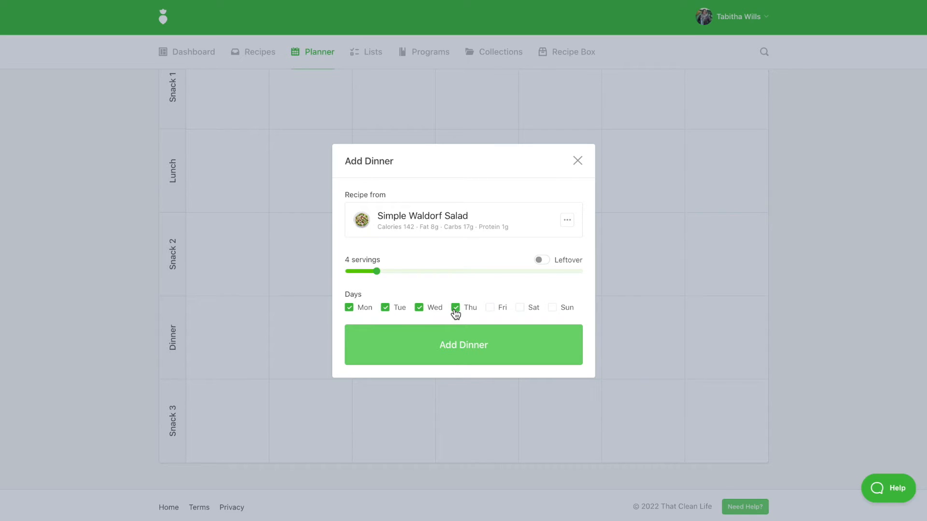
left_click(476, 353)
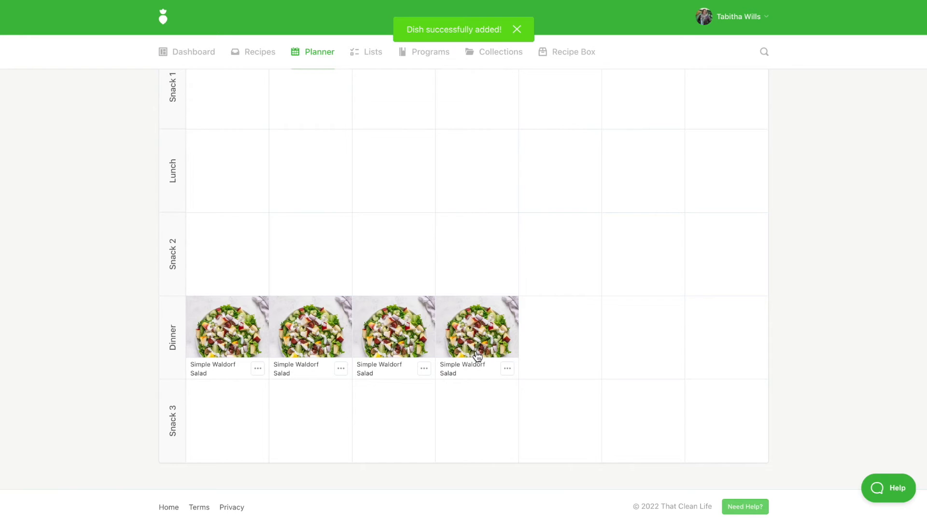
Mark the Thursday, Wednesday and Tuesday Simple Waldorf Salad dinners as leftovers.
left_click(507, 369)
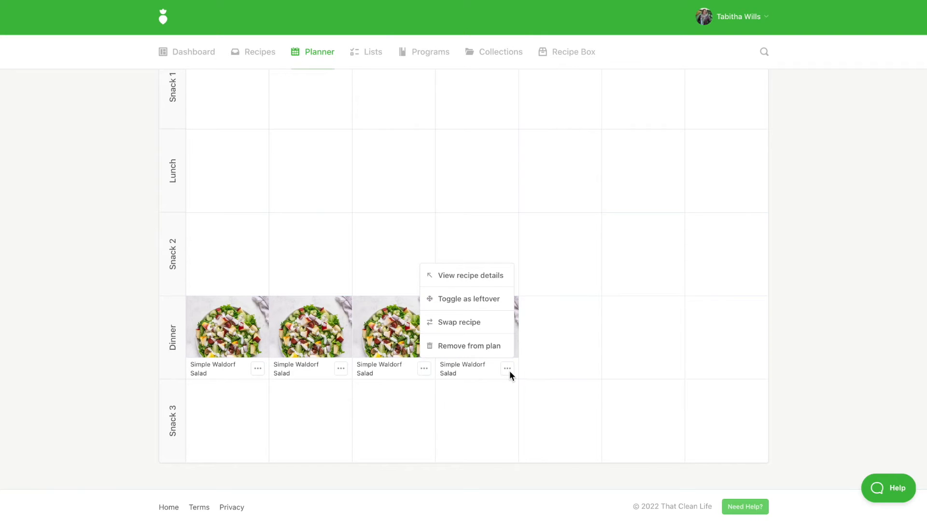
left_click(481, 301)
left_click(425, 369)
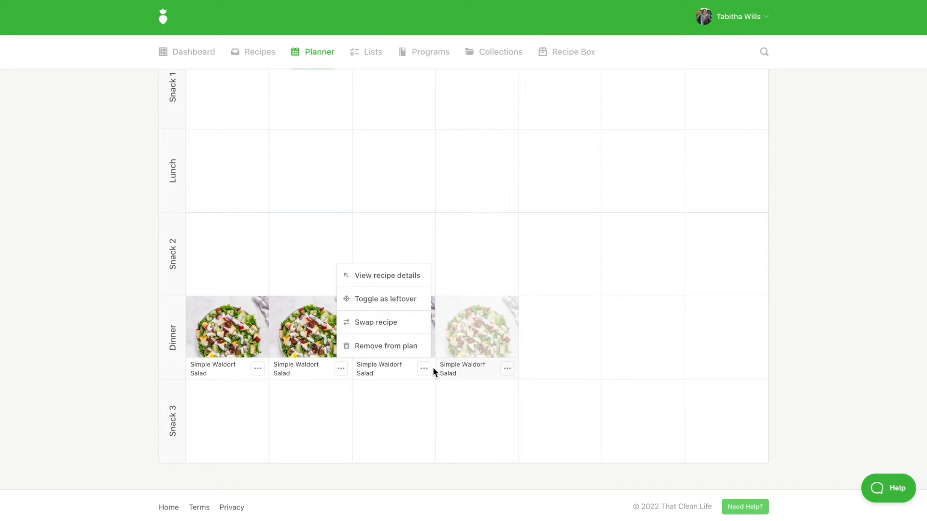
left_click(395, 301)
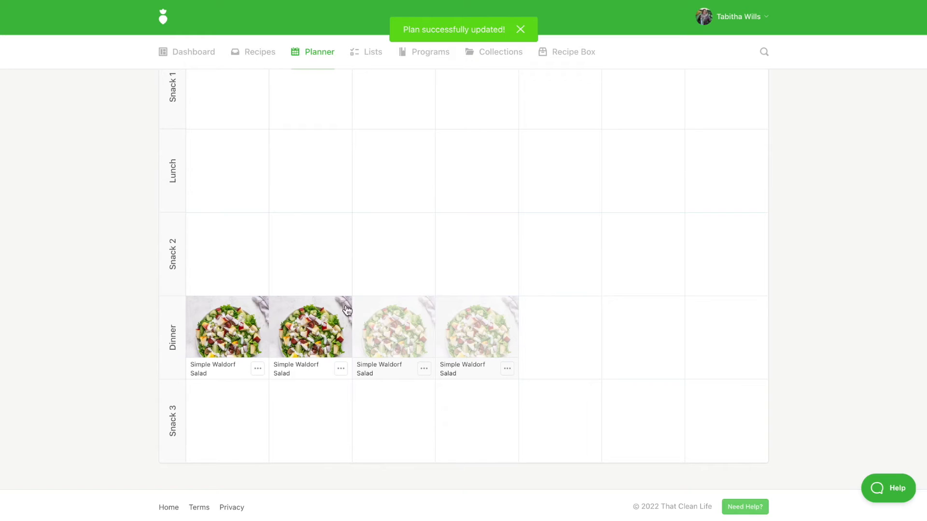
left_click(340, 369)
left_click(323, 299)
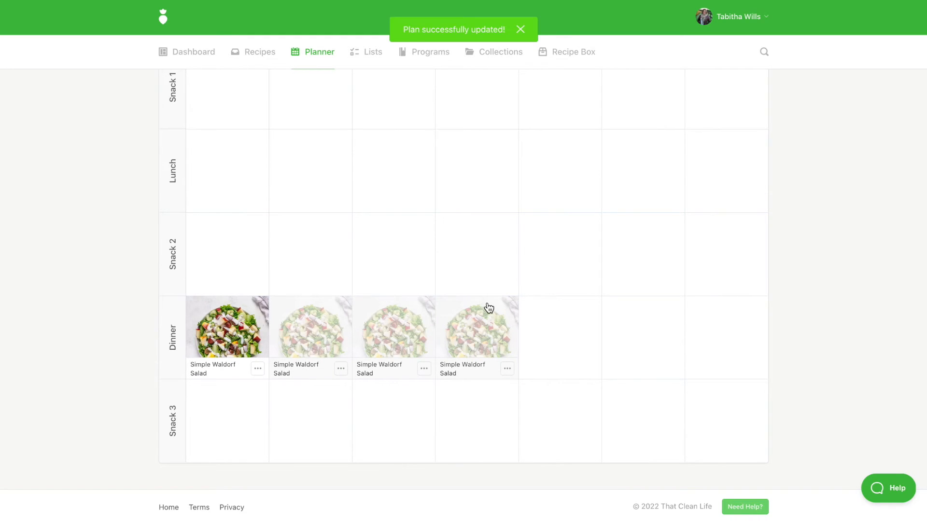
Move the Wednesday and Thursday Simple Waldorf Salad leftovers from dinner to lunch on the same days.
scroll(488, 308, "up", 1)
scroll(489, 308, "down", 1)
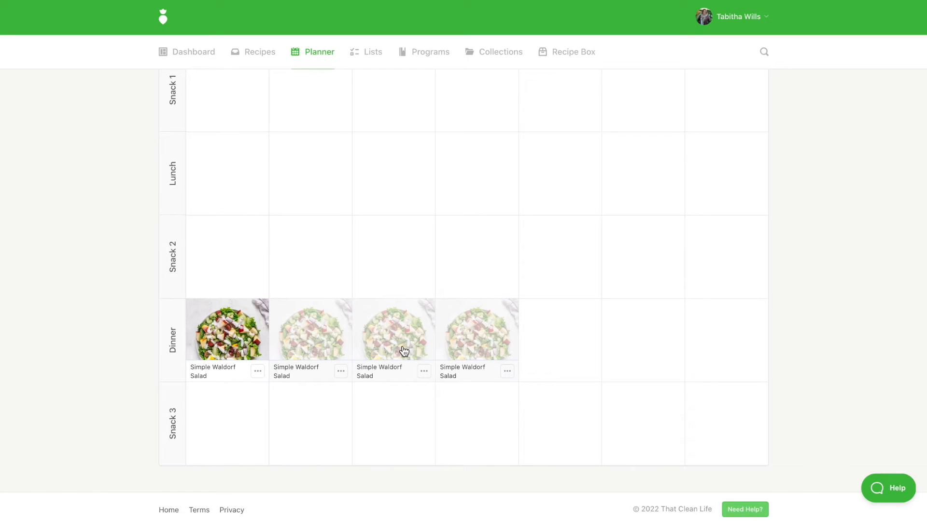
left_click_drag(405, 351, 410, 187)
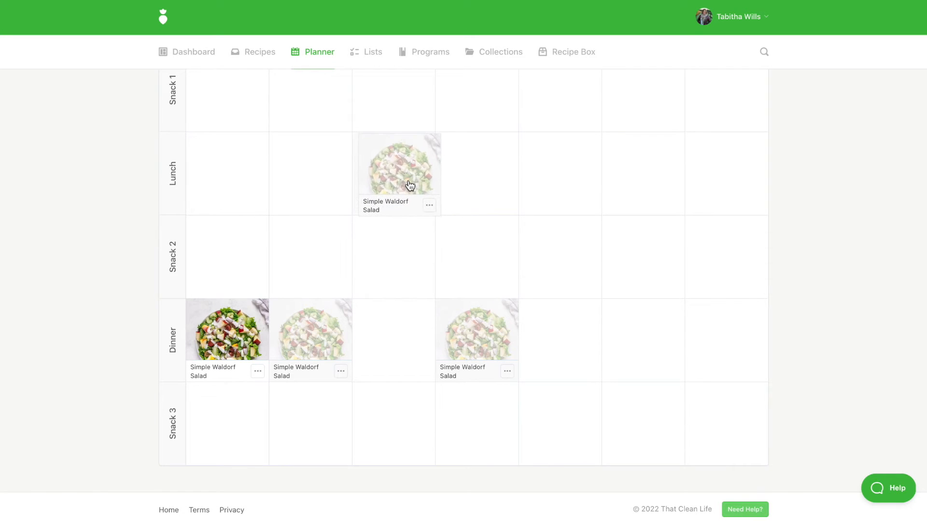
left_click_drag(501, 322, 496, 166)
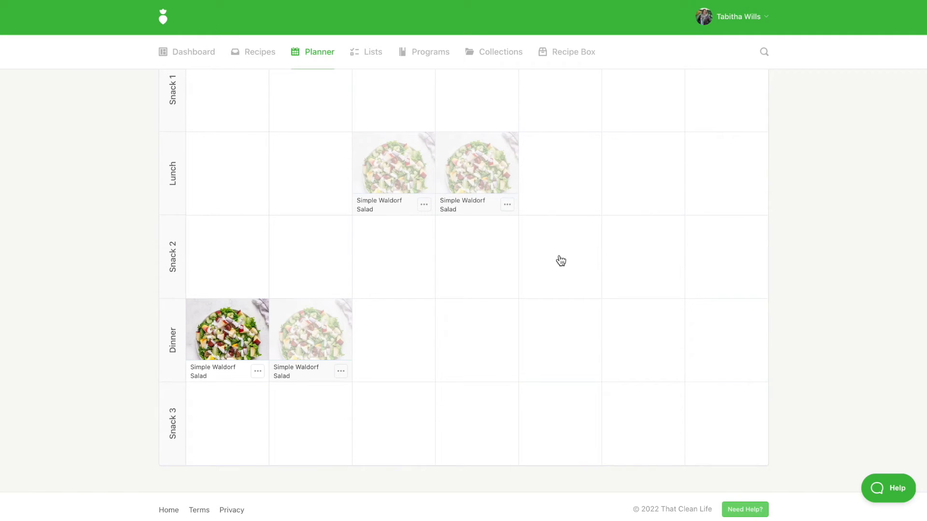
Search for "chicken", add Ginger Chicken Bowl as dinner on Wednesday and Thursday, and mark Thursday's dinner as a leftover.
left_click(396, 328)
left_click(463, 184)
type("chicken")
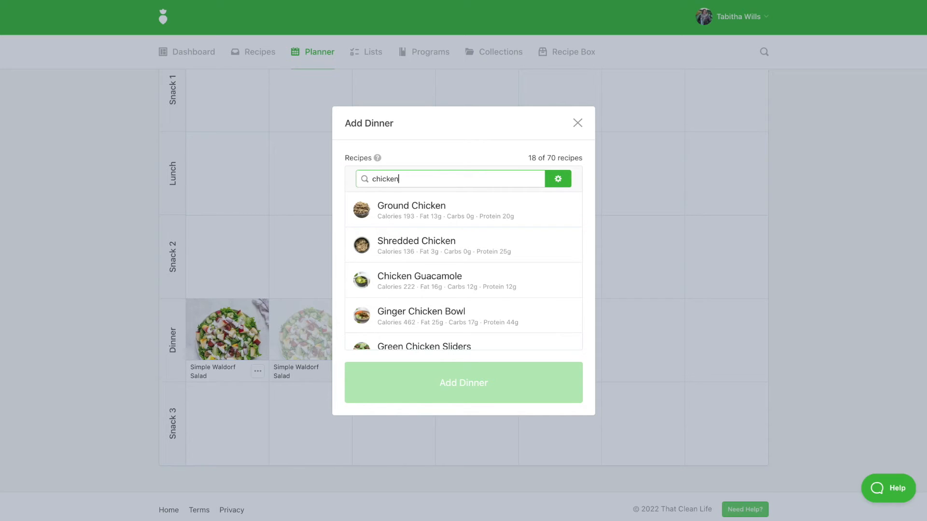
left_click(443, 314)
left_click(454, 308)
left_click(468, 350)
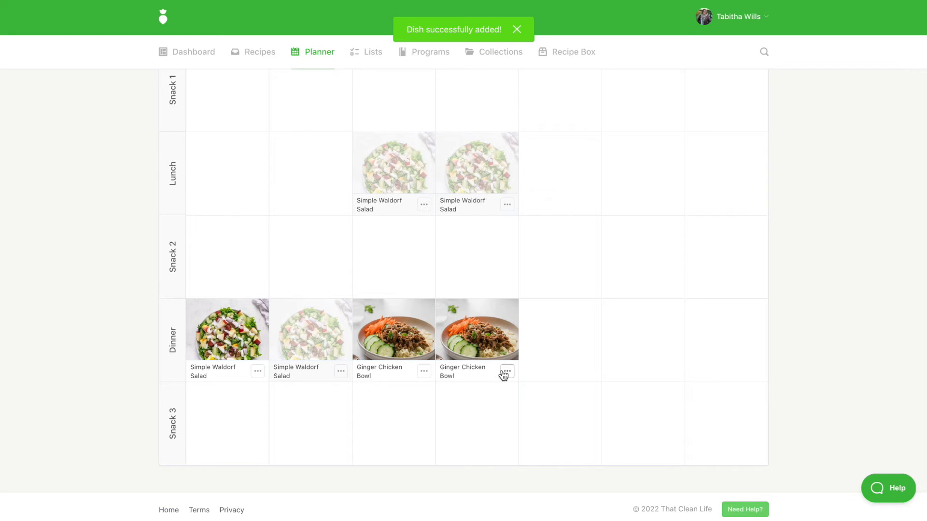
left_click(506, 372)
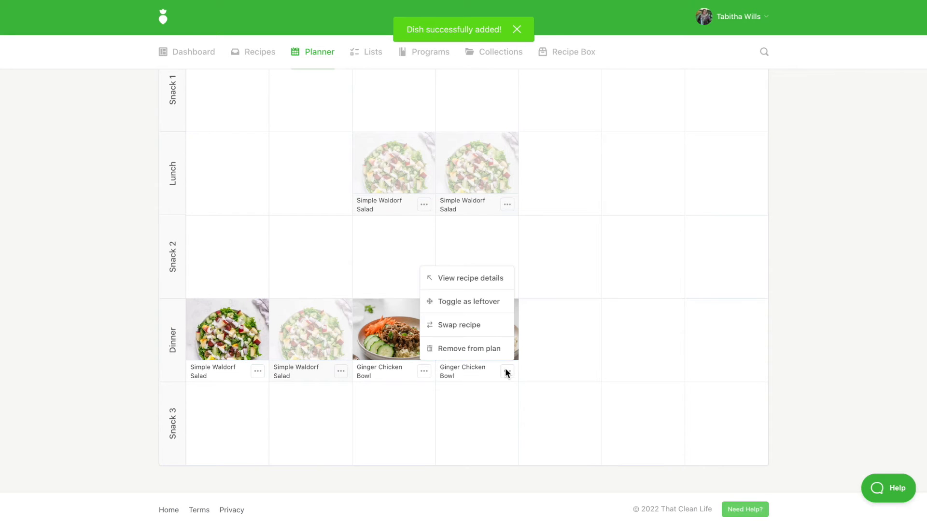
left_click(472, 308)
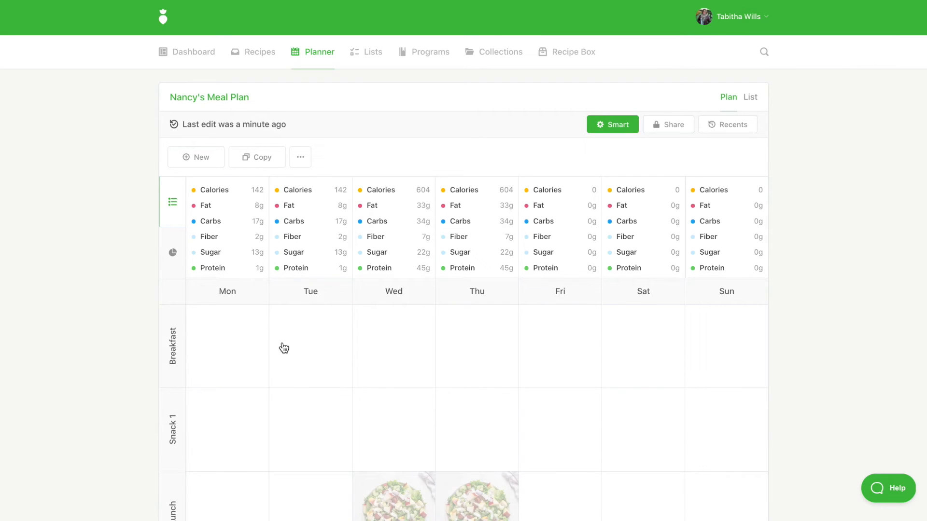
Start a filter on the recipe library with the autoimmune tag and Kiwi as an excluded ingredient.
left_click(242, 57)
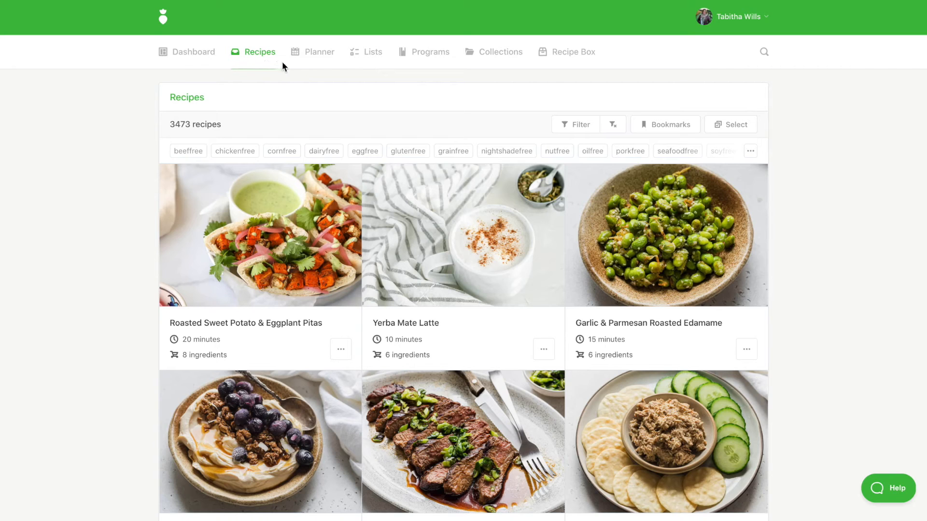
left_click(563, 125)
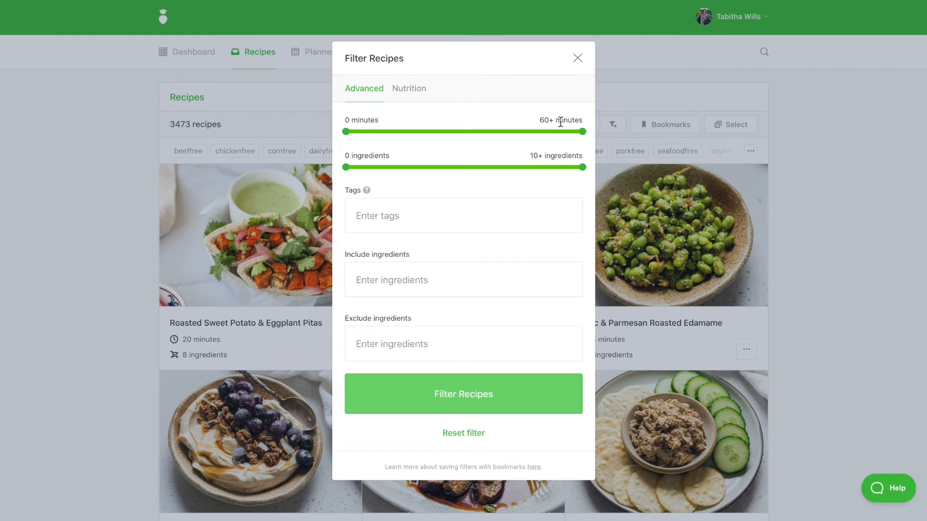
left_click(415, 216)
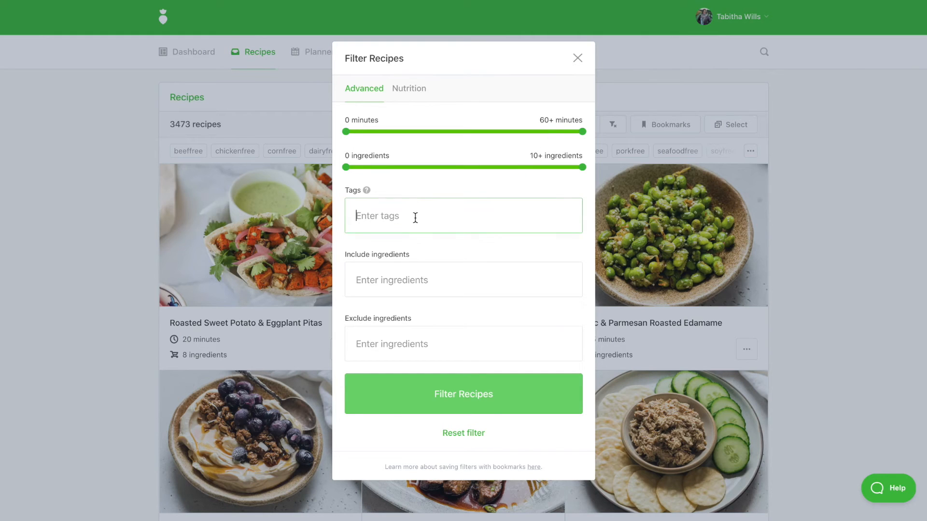
type("auto")
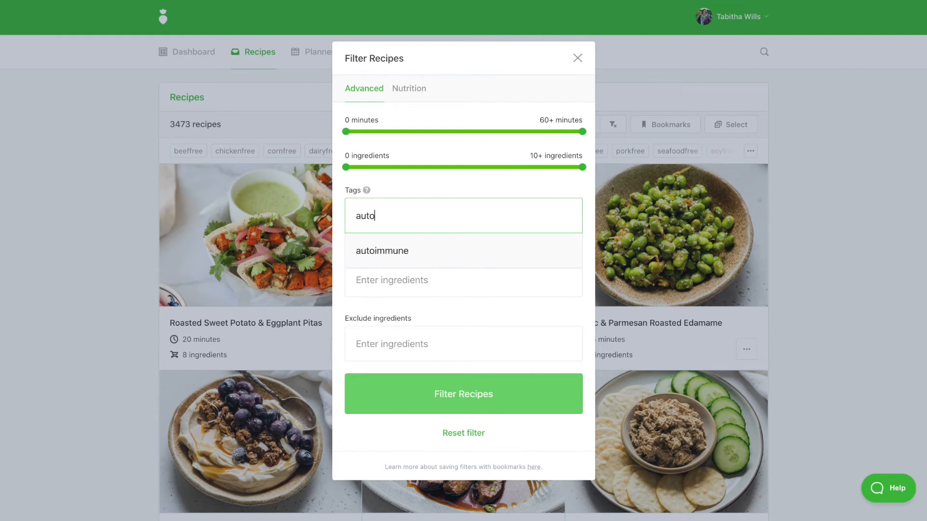
left_click(424, 261)
left_click(419, 333)
type("kiwi")
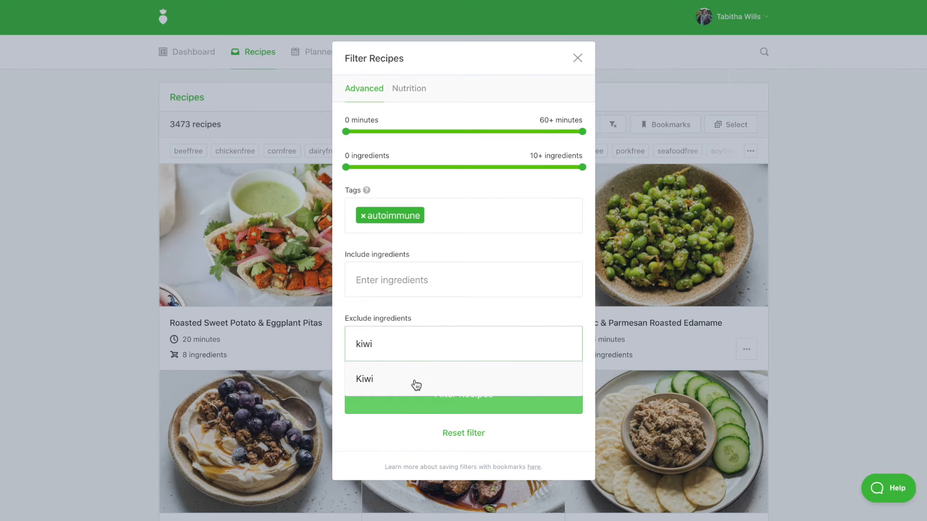
left_click(413, 382)
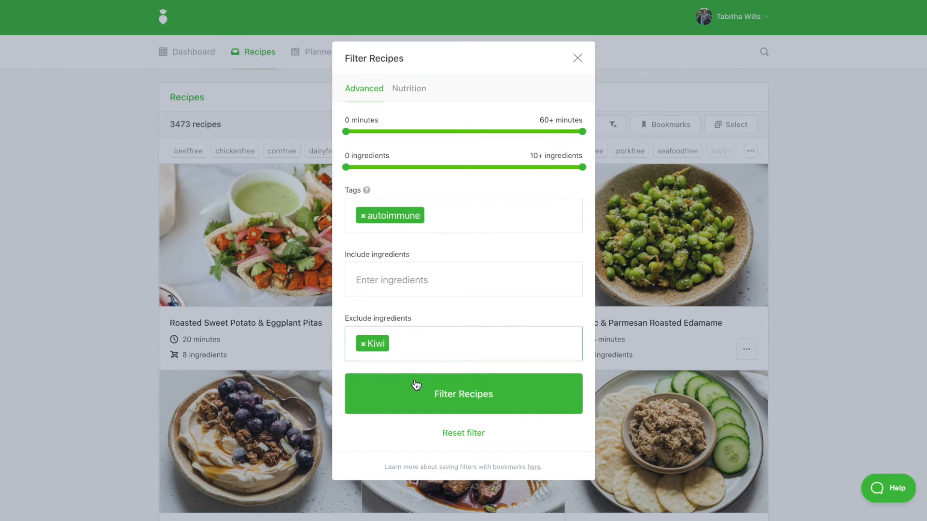
Add the snack tag to the recipe filter and limit the preparation time to 15 minutes.
left_click(456, 221)
type("snack")
left_click(457, 248)
left_click_drag(582, 127, 404, 142)
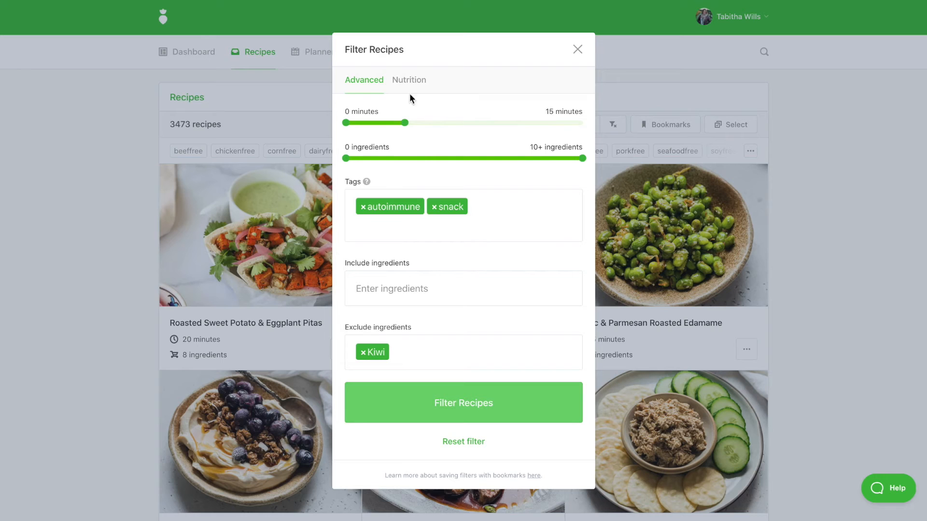
Limit sodium to 18 mg in the filter's nutrition criteria and apply the recipe filter.
left_click(412, 81)
scroll(411, 345, "down", 10)
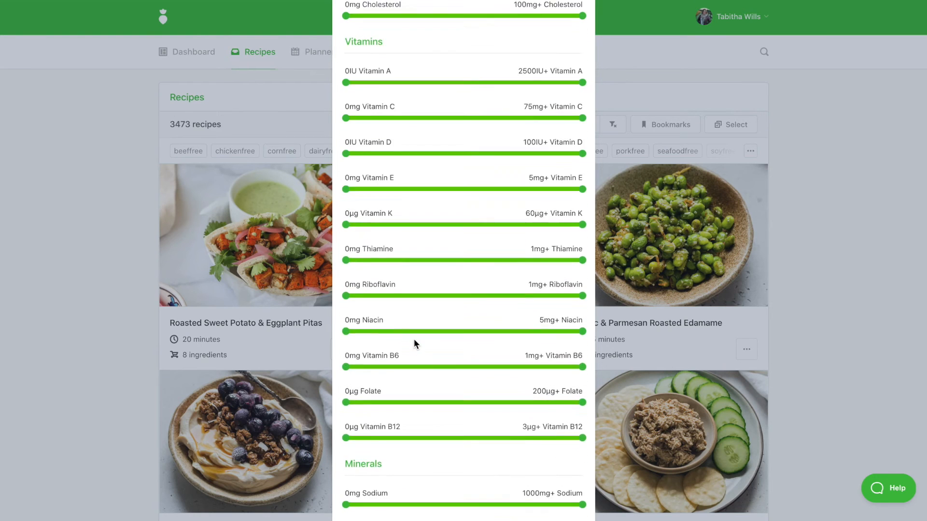
scroll(414, 339, "down", 3)
left_click_drag(582, 339, 355, 353)
scroll(437, 368, "down", 4)
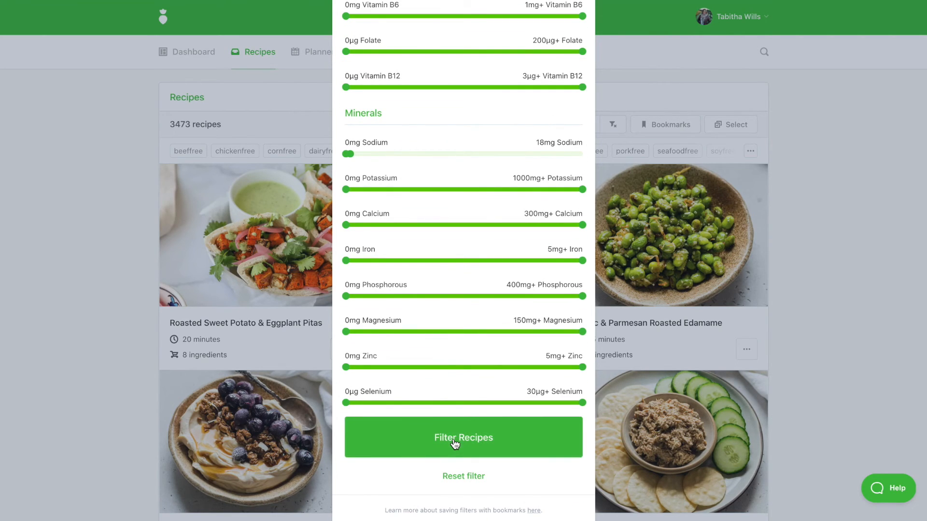
left_click(453, 438)
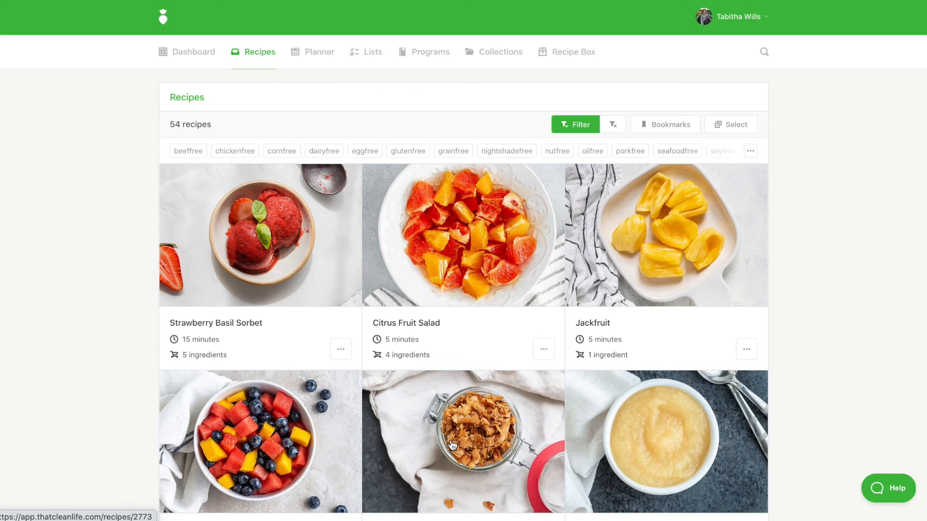
Add Citrus Fruit Salad to the client's meal plan as Snack 1, with 4 servings on Monday through Thursday.
left_click(544, 350)
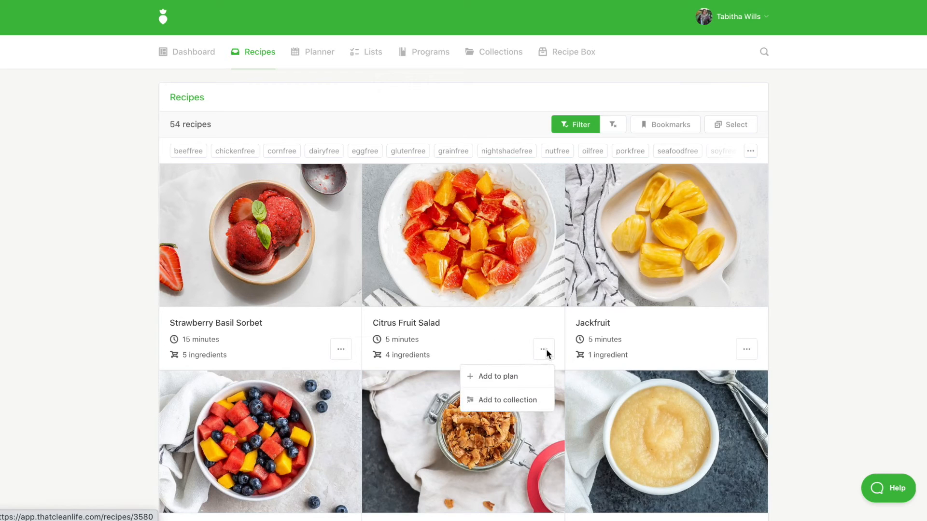
left_click(525, 382)
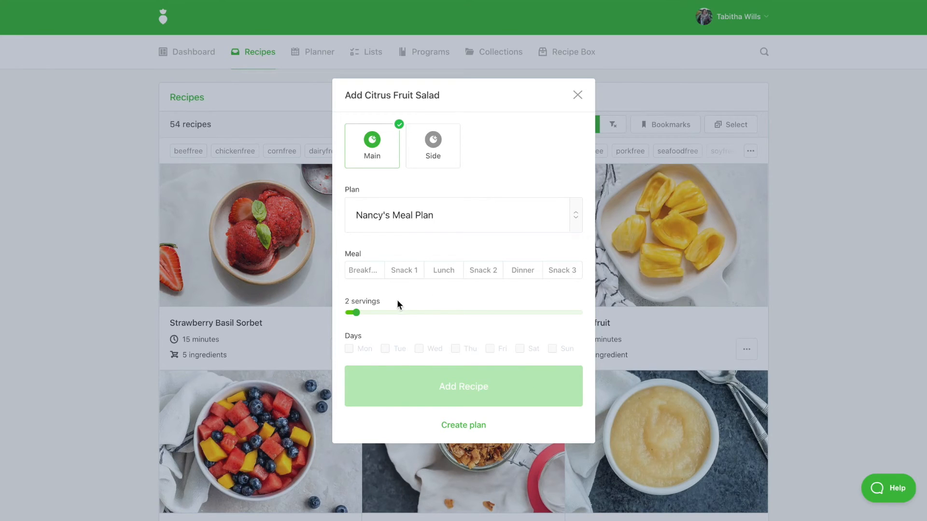
left_click(404, 271)
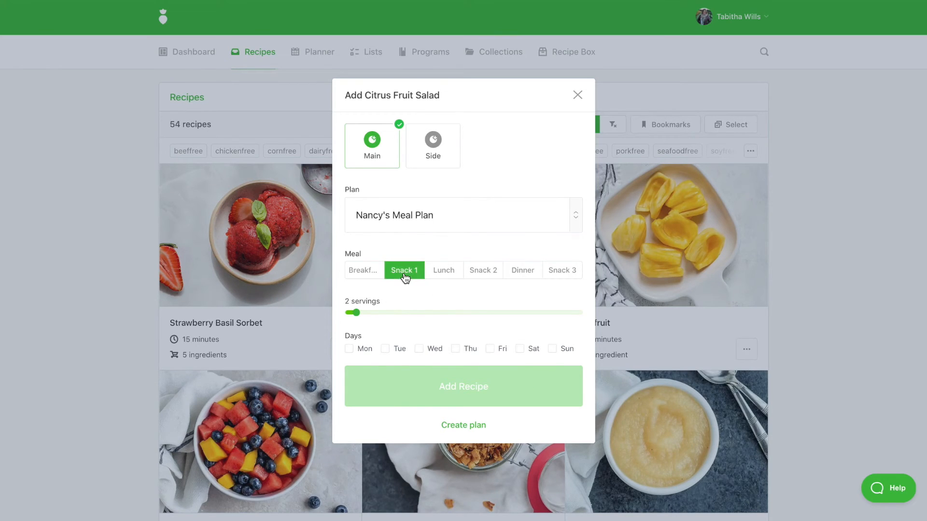
left_click_drag(359, 314, 376, 315)
left_click(349, 350)
left_click(385, 349)
left_click(419, 349)
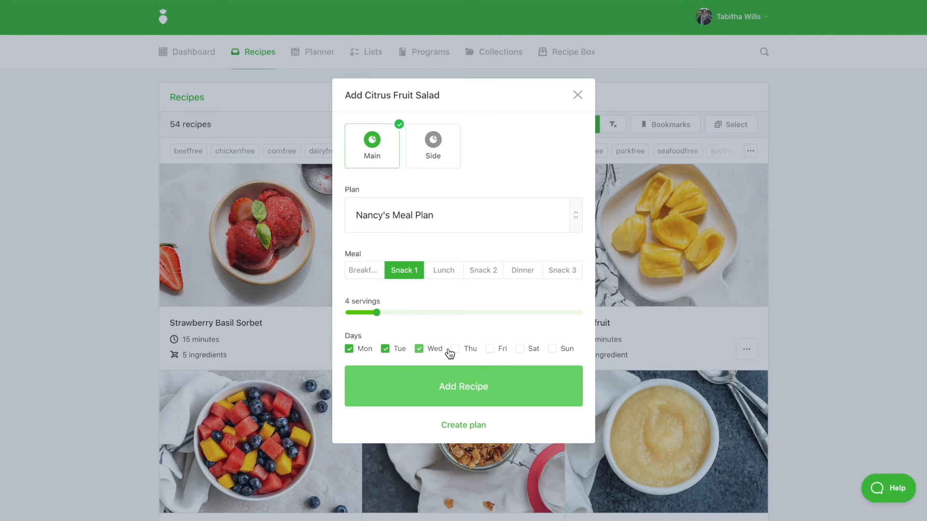
left_click(456, 349)
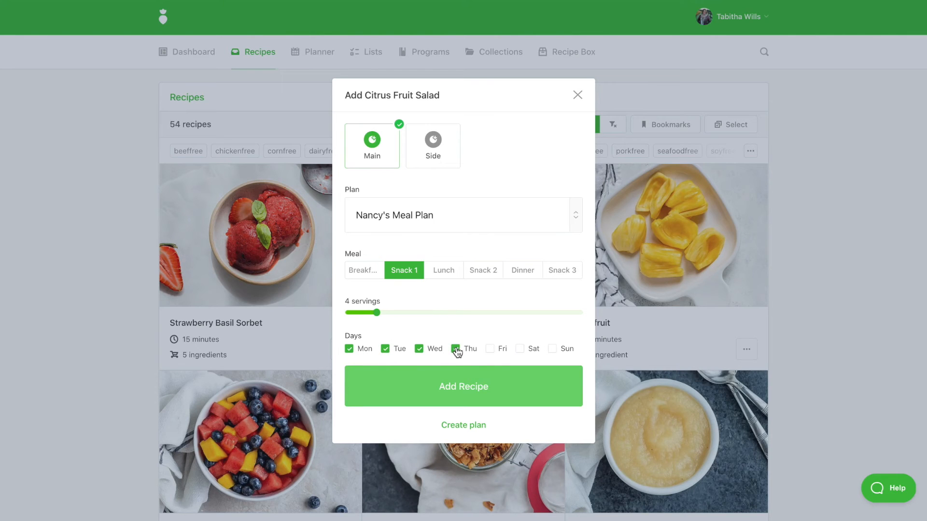
left_click(451, 397)
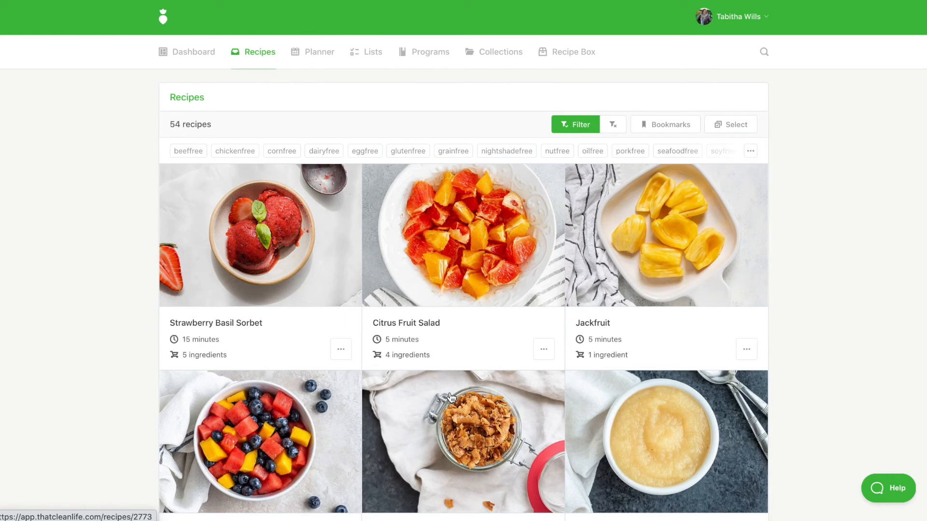
Open the Green Lemonade Smoothie recipe and add it to the client's meal plan as breakfast on Monday through Wednesday.
scroll(451, 396, "down", 4)
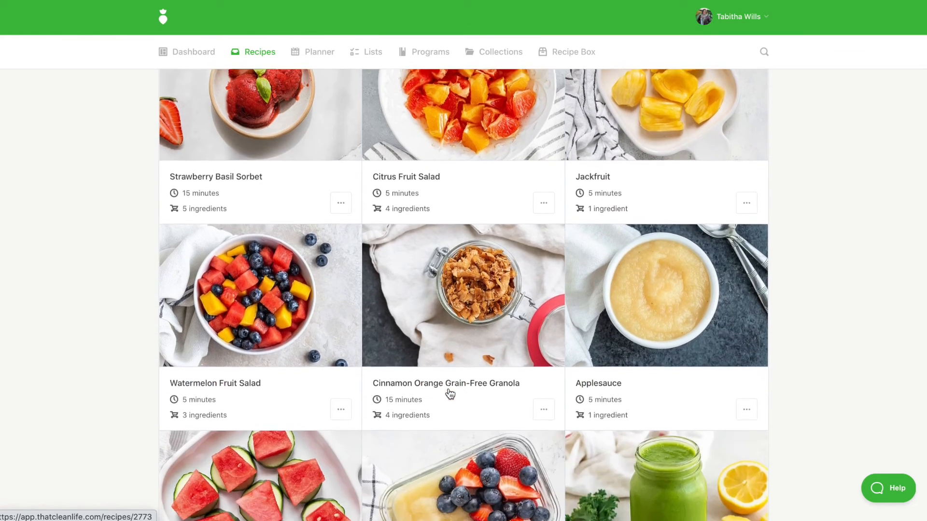
scroll(415, 434, "down", 5)
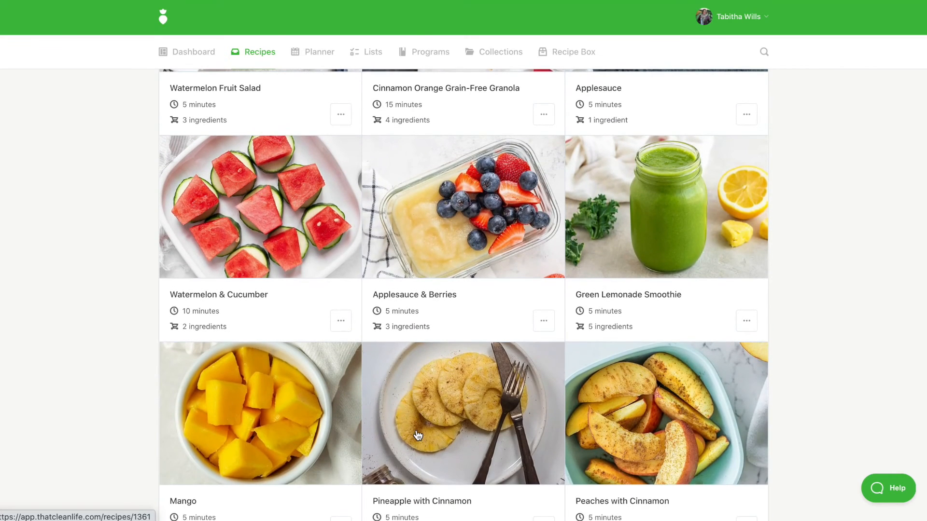
left_click(674, 271)
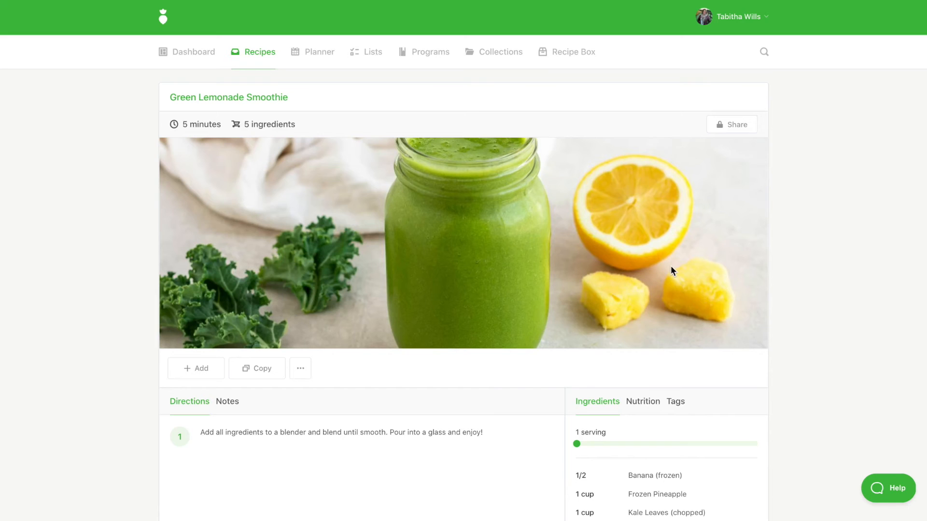
scroll(443, 306, "down", 1)
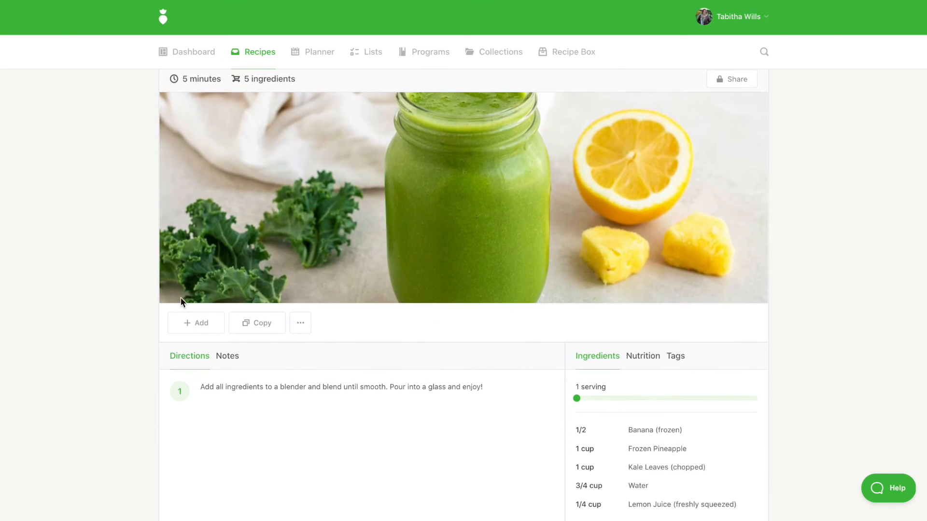
left_click(190, 326)
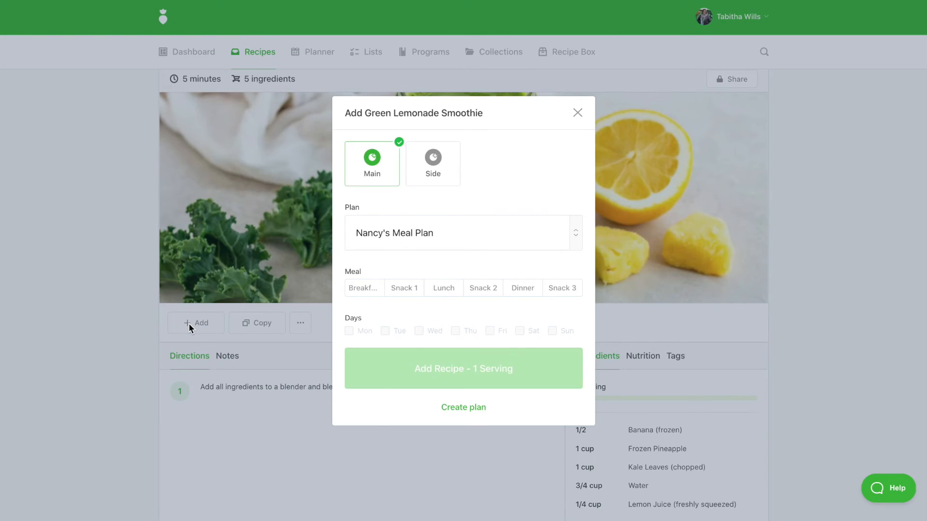
left_click(363, 287)
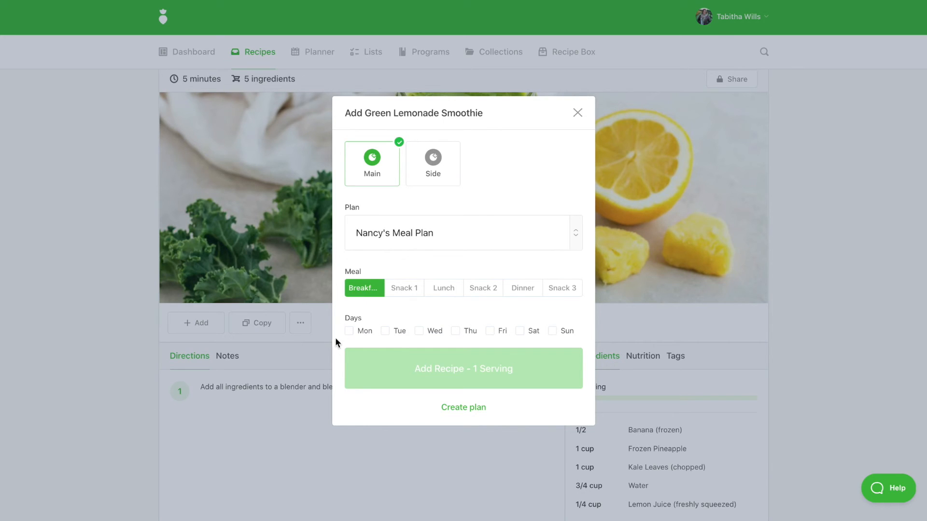
left_click(349, 333)
left_click(385, 332)
left_click(420, 333)
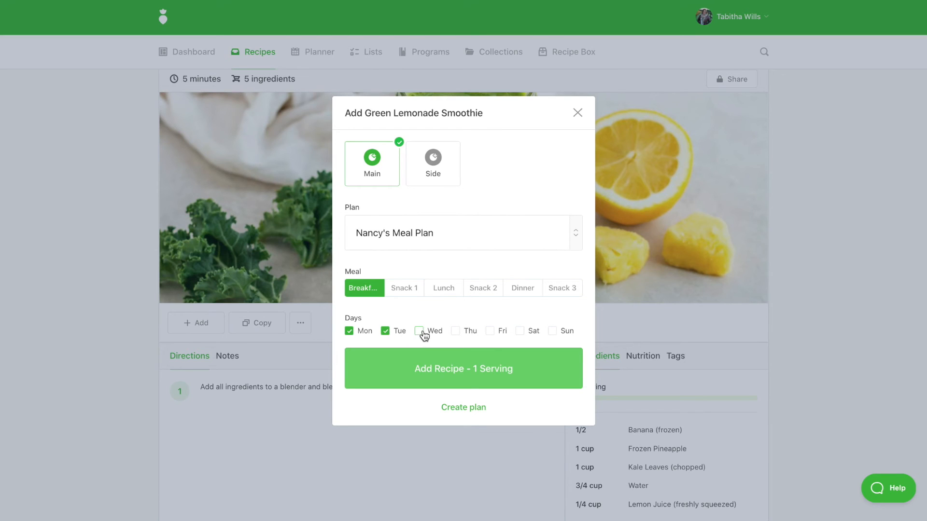
left_click(475, 368)
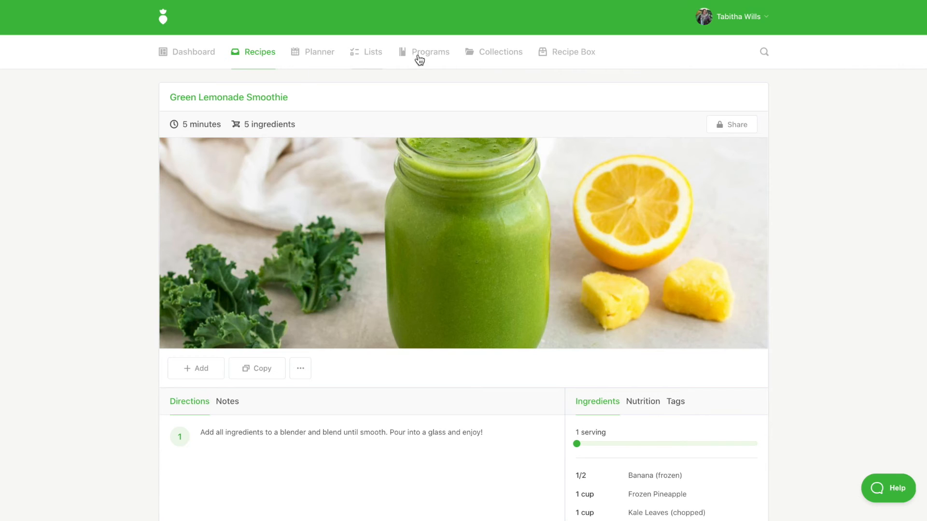
Filter the programs by the lowfodmap tag, then preview the meal plan of the Plant-Based Low FODMAP Diet program.
left_click(440, 54)
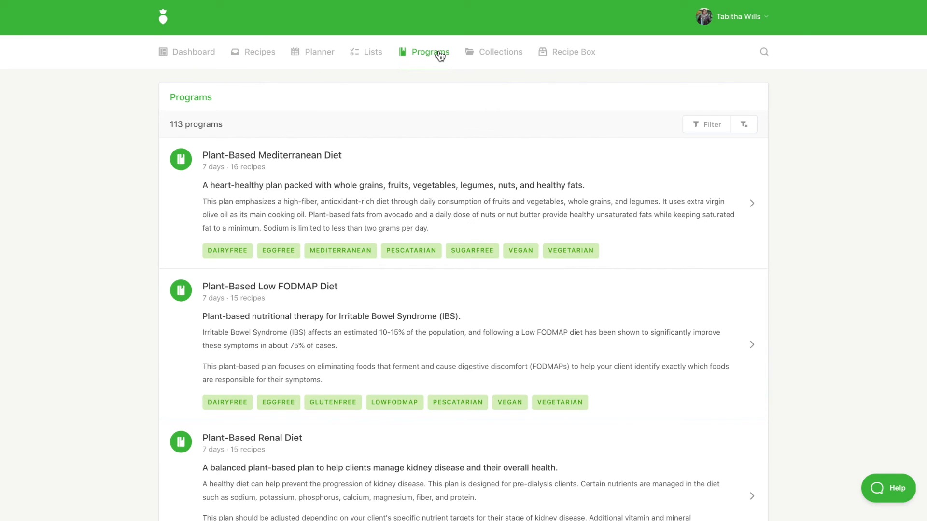
left_click(689, 124)
left_click(511, 239)
type("lowf")
left_click(520, 279)
left_click(518, 295)
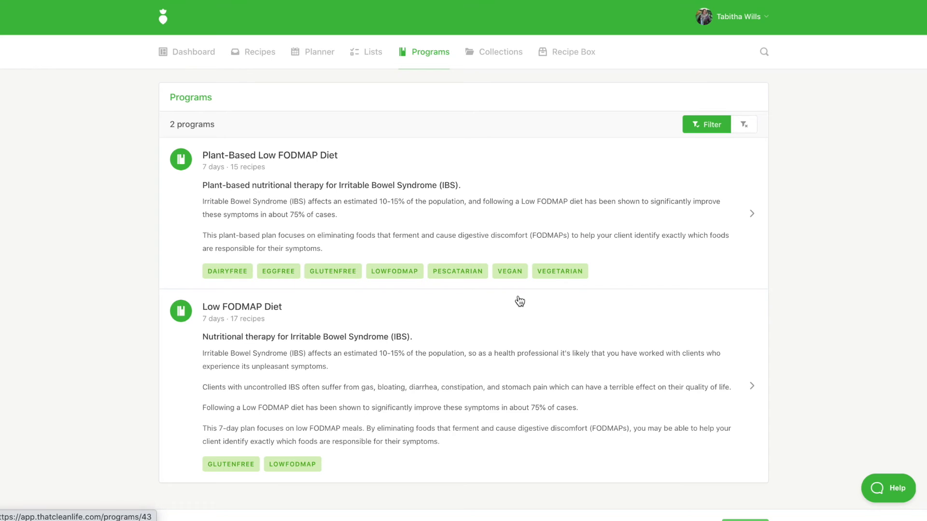
left_click(379, 246)
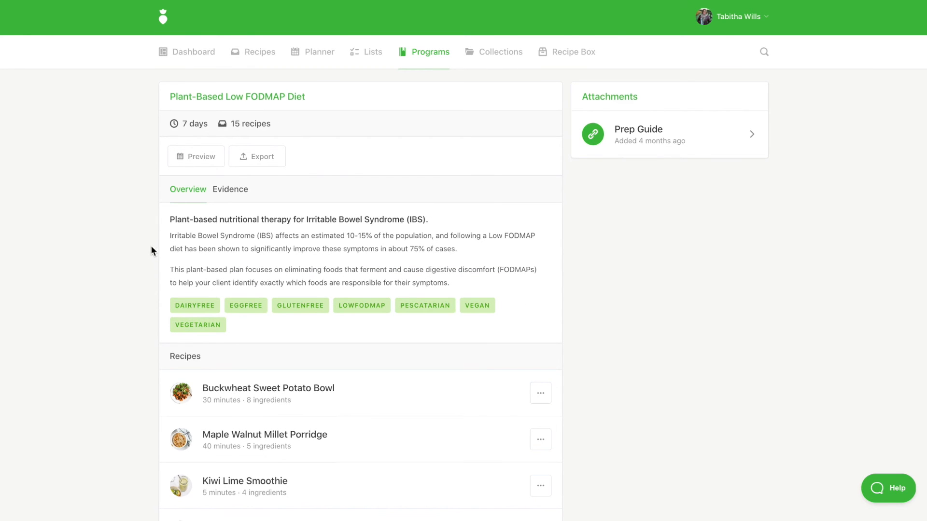
left_click(191, 156)
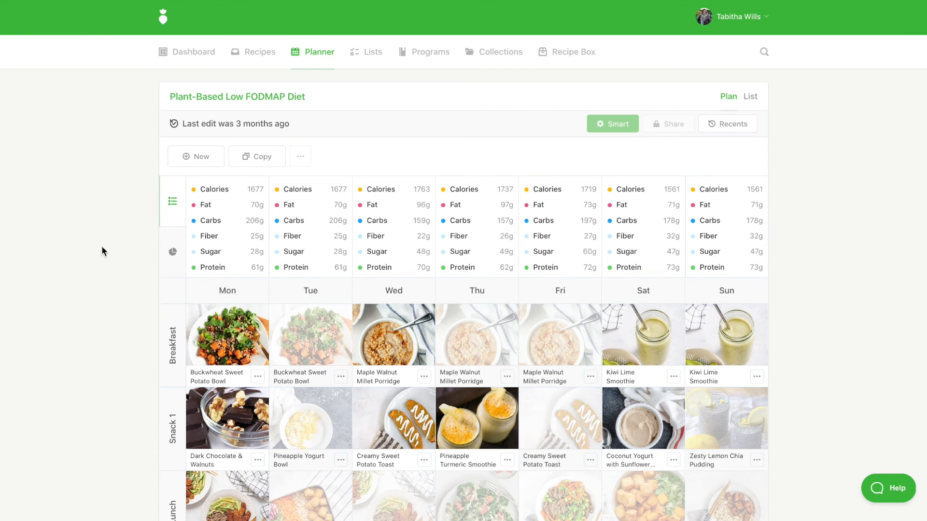
Review the Plant-Based Low FODMAP Diet plan and copy it, ending the new title with "for" and the client's first name.
scroll(102, 250, "down", 2)
scroll(102, 250, "down", 5)
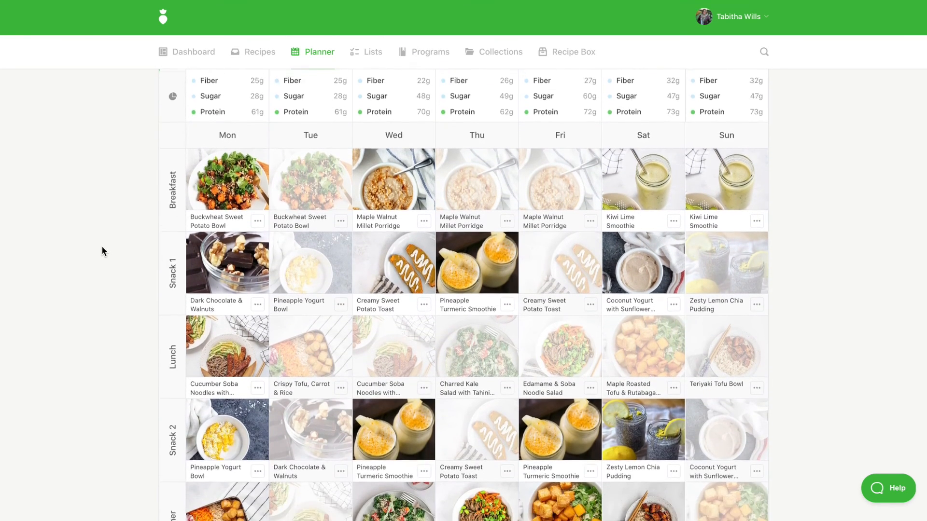
scroll(101, 246, "up", 2)
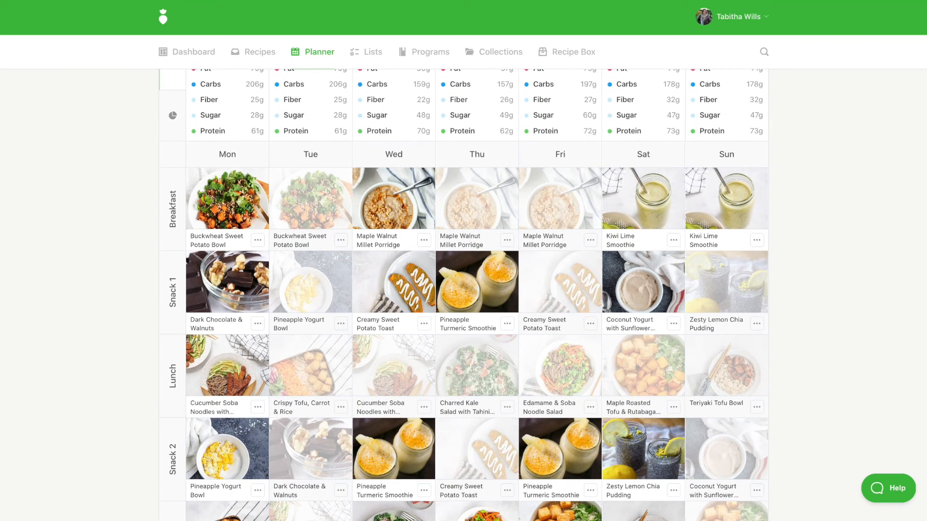
scroll(551, 274, "up", 4)
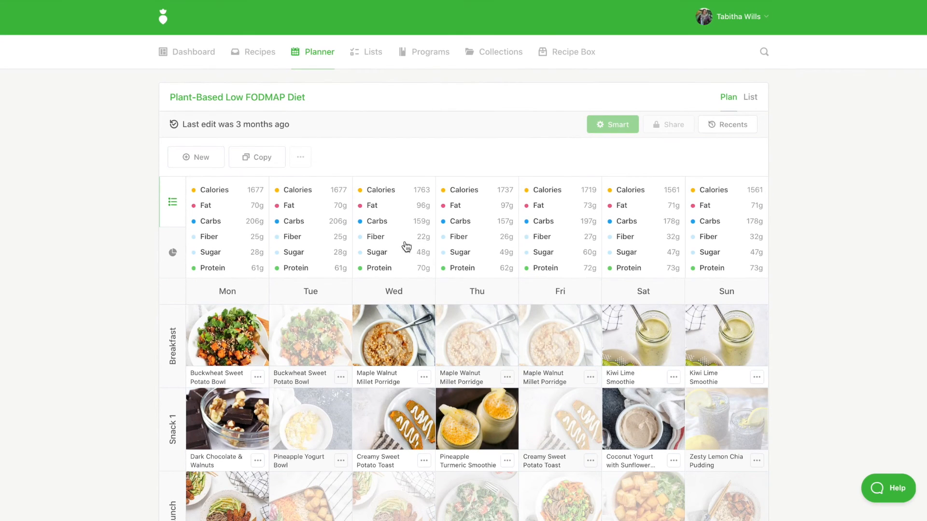
left_click(248, 158)
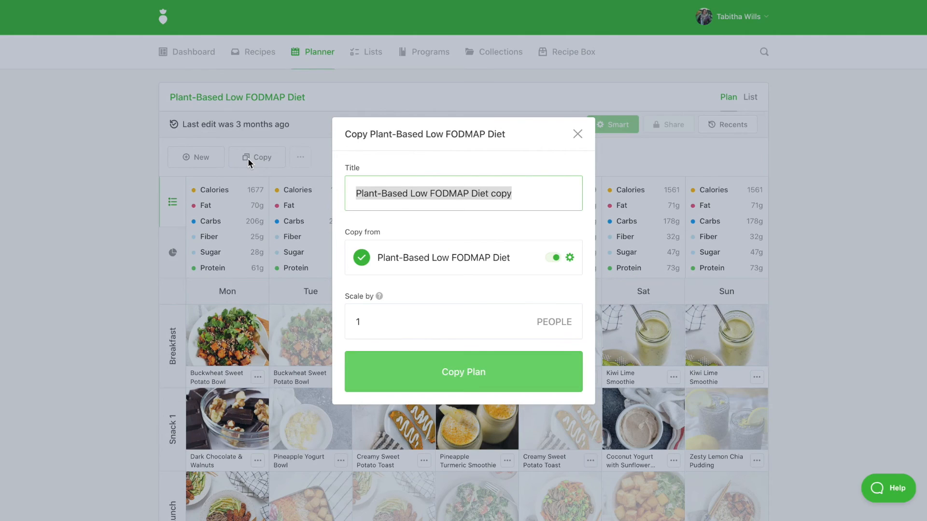
left_click(513, 192)
key("BackSpace")
key("BackSpace")
key("BackSpace")
key("BackSpace")
type("for Veron")
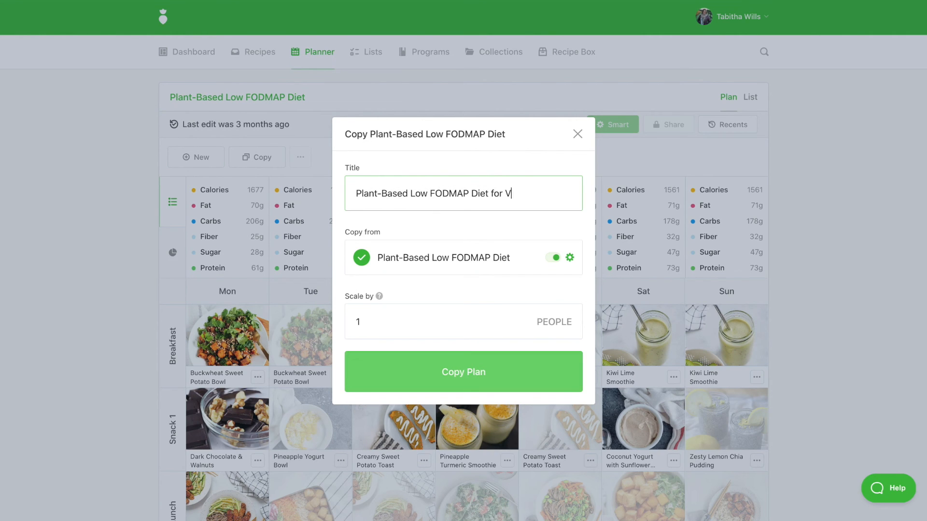
type("ica")
left_click(438, 376)
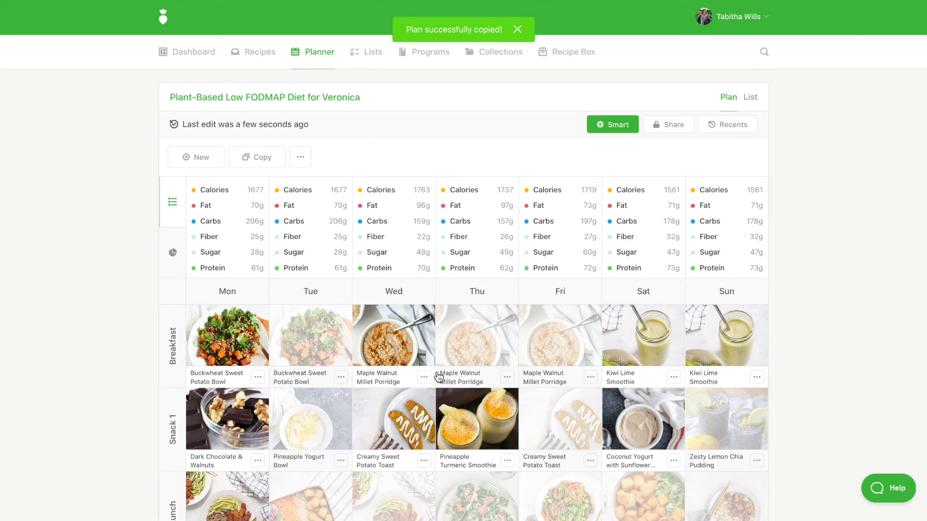
Replace the Buckwheat Sweet Potato Bowl breakfast on Monday and Tuesday with Blood Orange Tahini Overnight Oats.
scroll(438, 376, "down", 3)
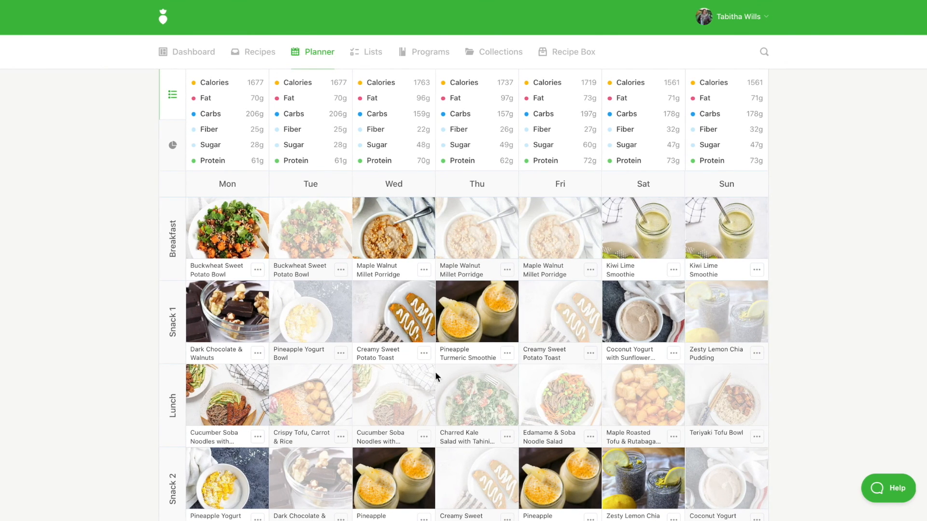
left_click(258, 270)
left_click(235, 340)
left_click(497, 324)
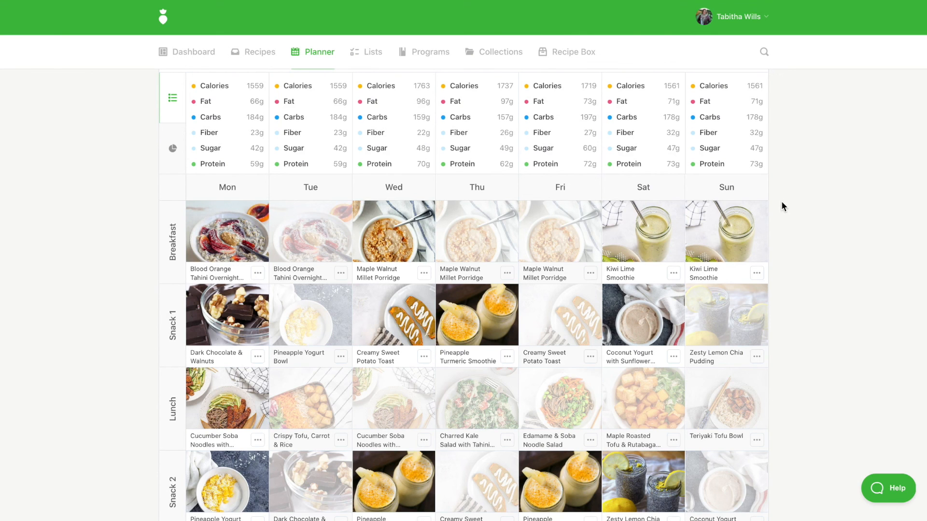
Turn on link sharing for the client's copied plan, copy its share link and close the sharing settings.
scroll(778, 201, "up", 3)
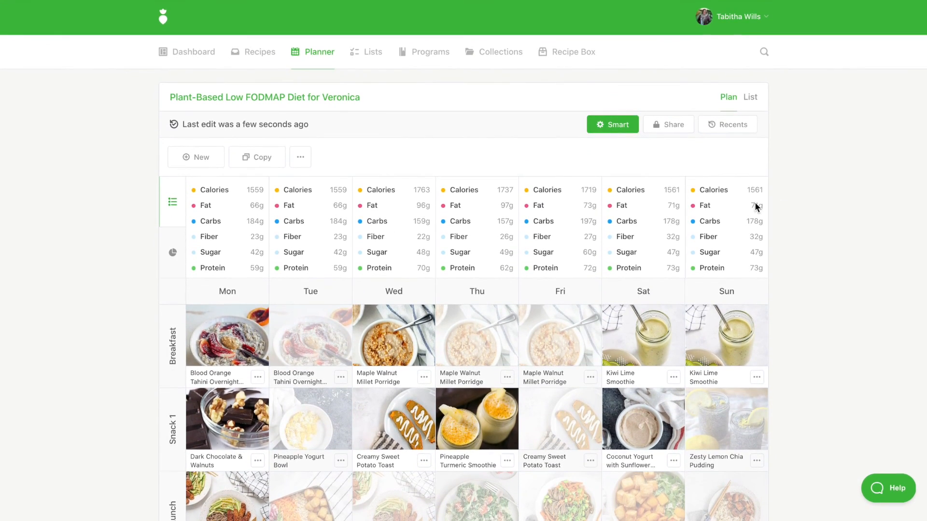
left_click(658, 124)
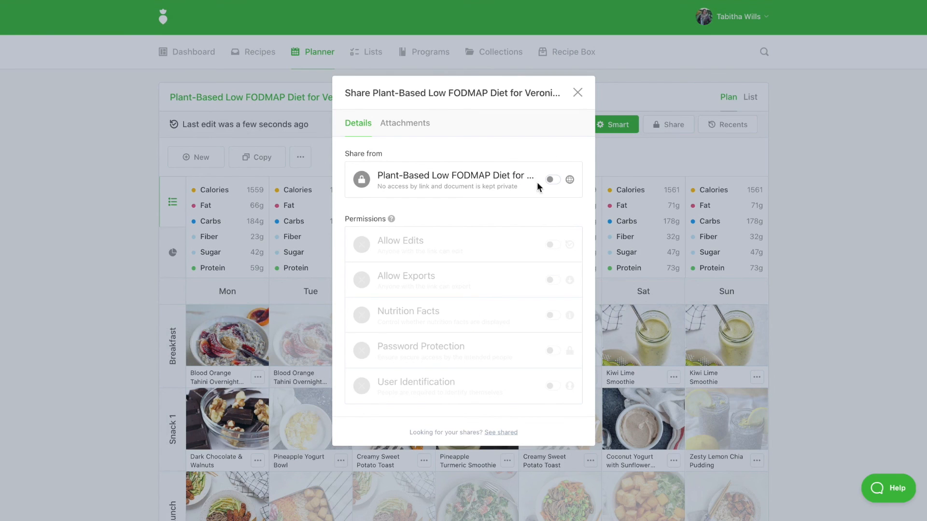
left_click(553, 180)
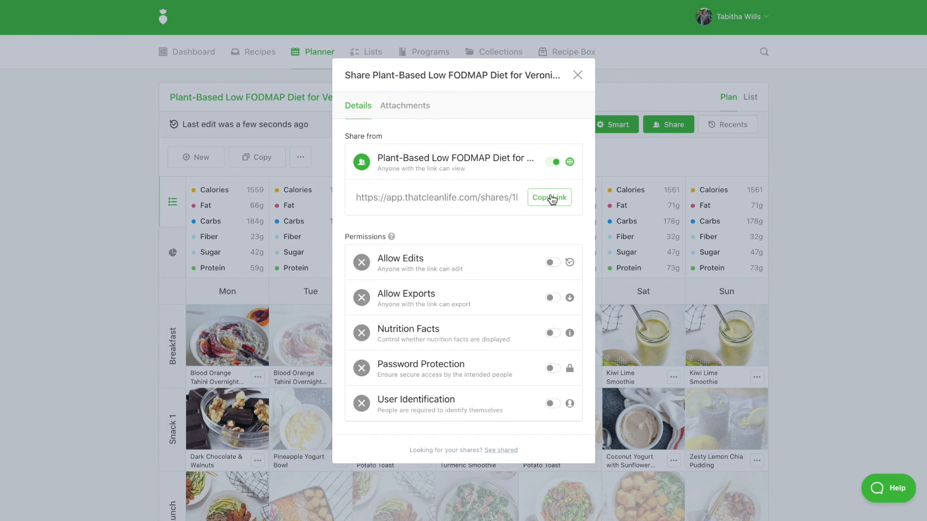
left_click(550, 198)
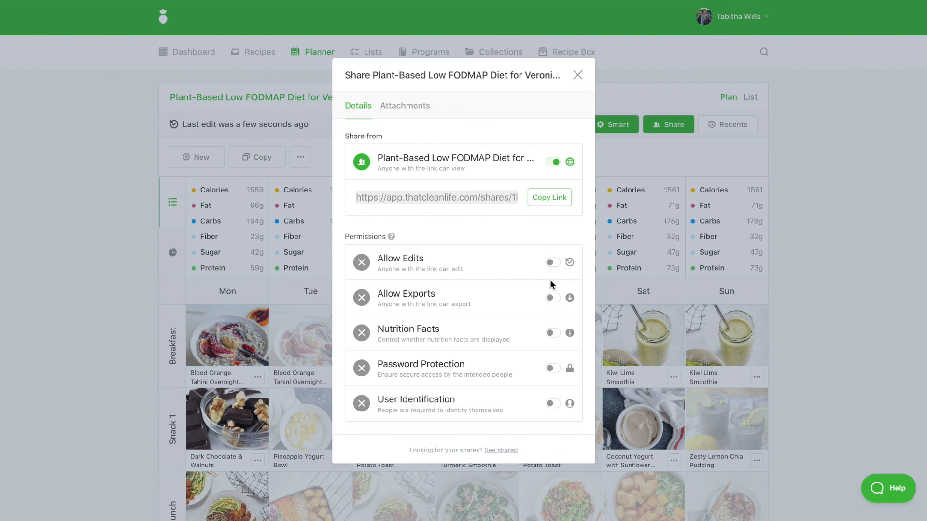
left_click(120, 285)
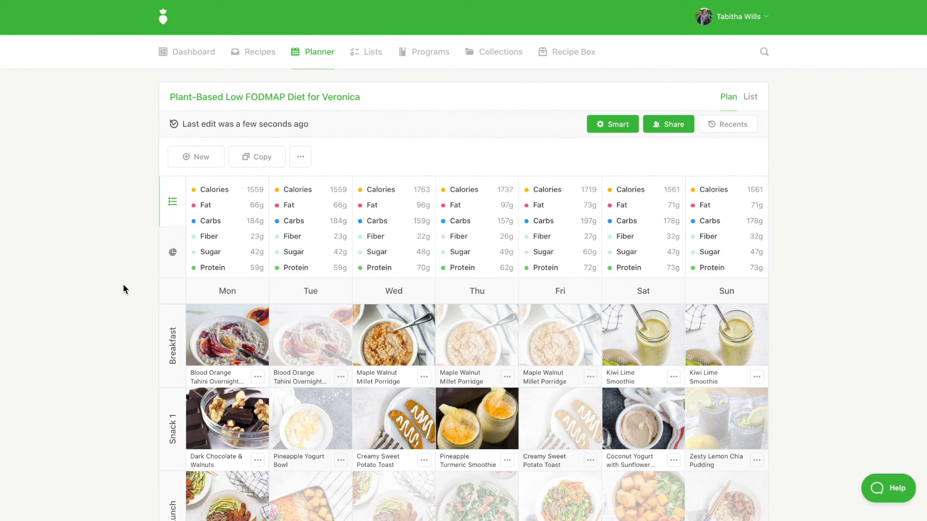
Open the export options for the client's plan and include Plan and Nutrition while leaving out List and Notes.
left_click(300, 157)
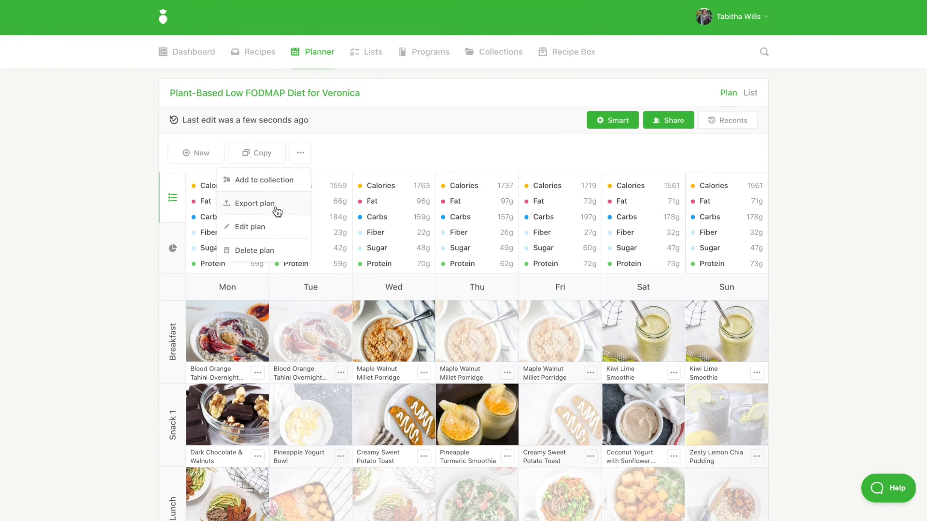
left_click(276, 209)
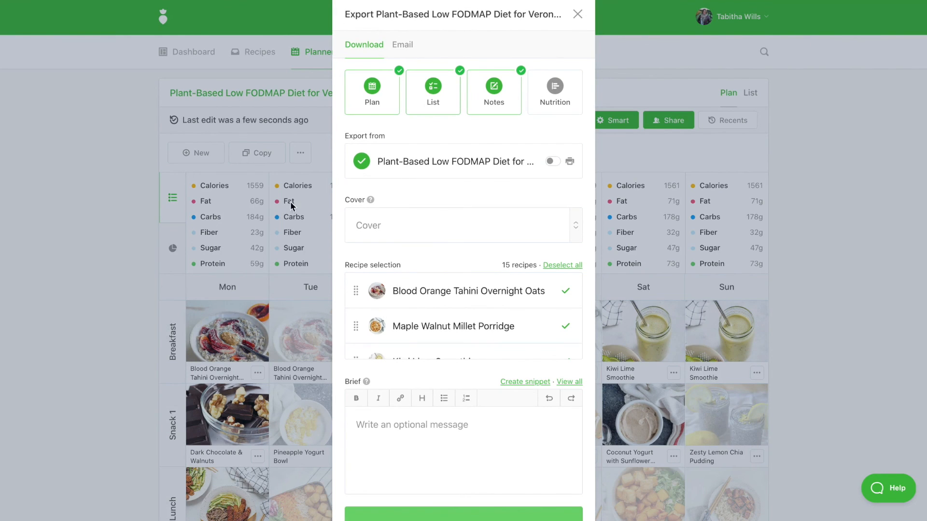
left_click(433, 99)
left_click(497, 106)
left_click(545, 102)
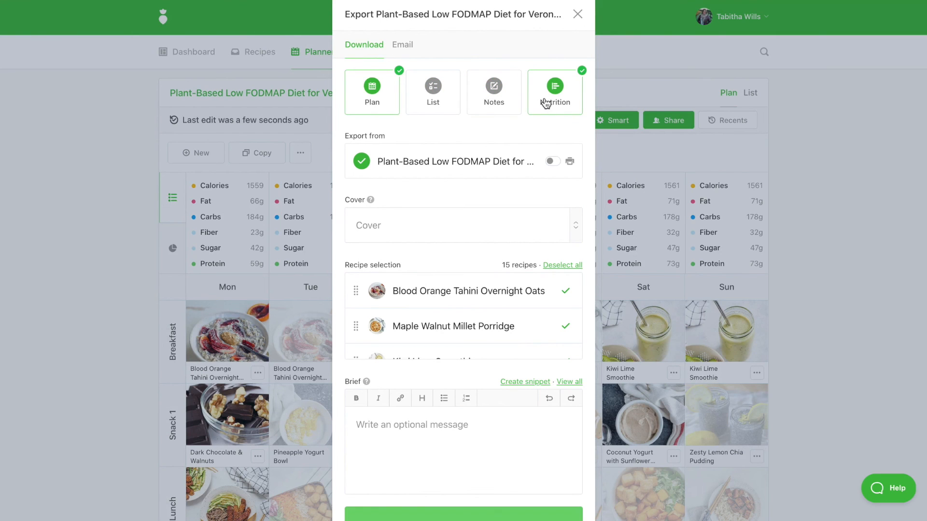
Choose Blood Orange Tahini Overnight Oats as the export cover and open the optional brief for writing.
left_click(455, 220)
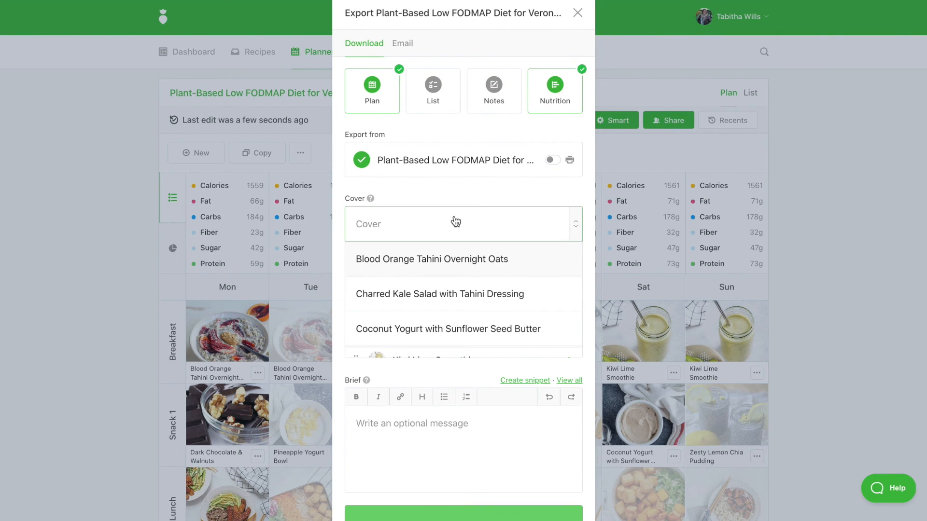
left_click(448, 261)
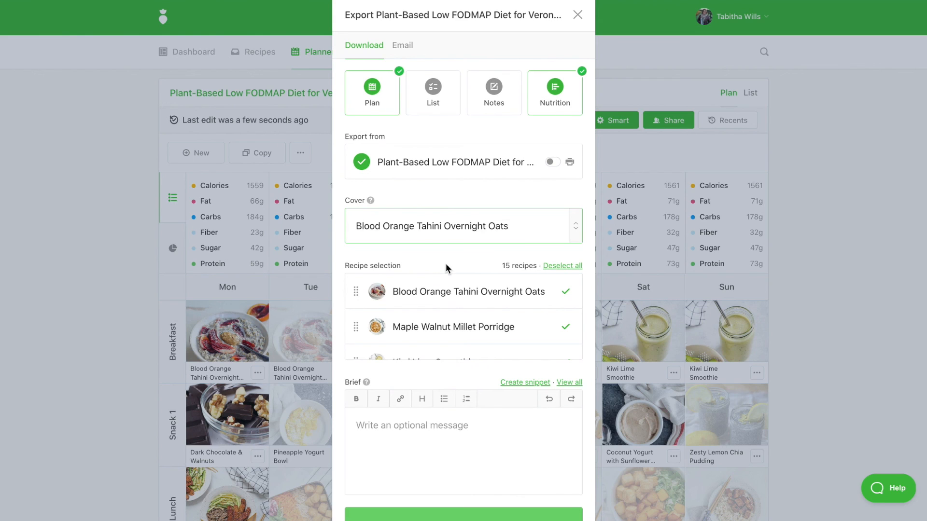
scroll(444, 263, "down", 1)
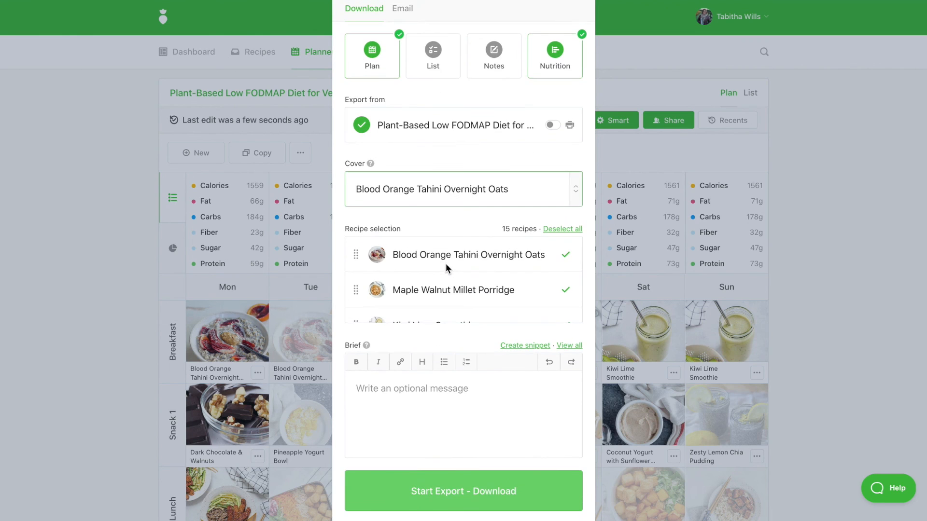
left_click(435, 391)
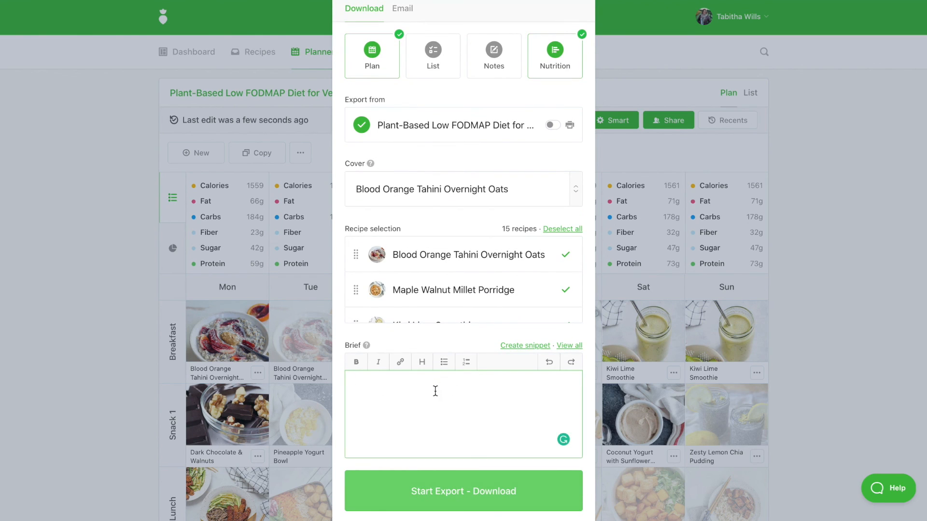